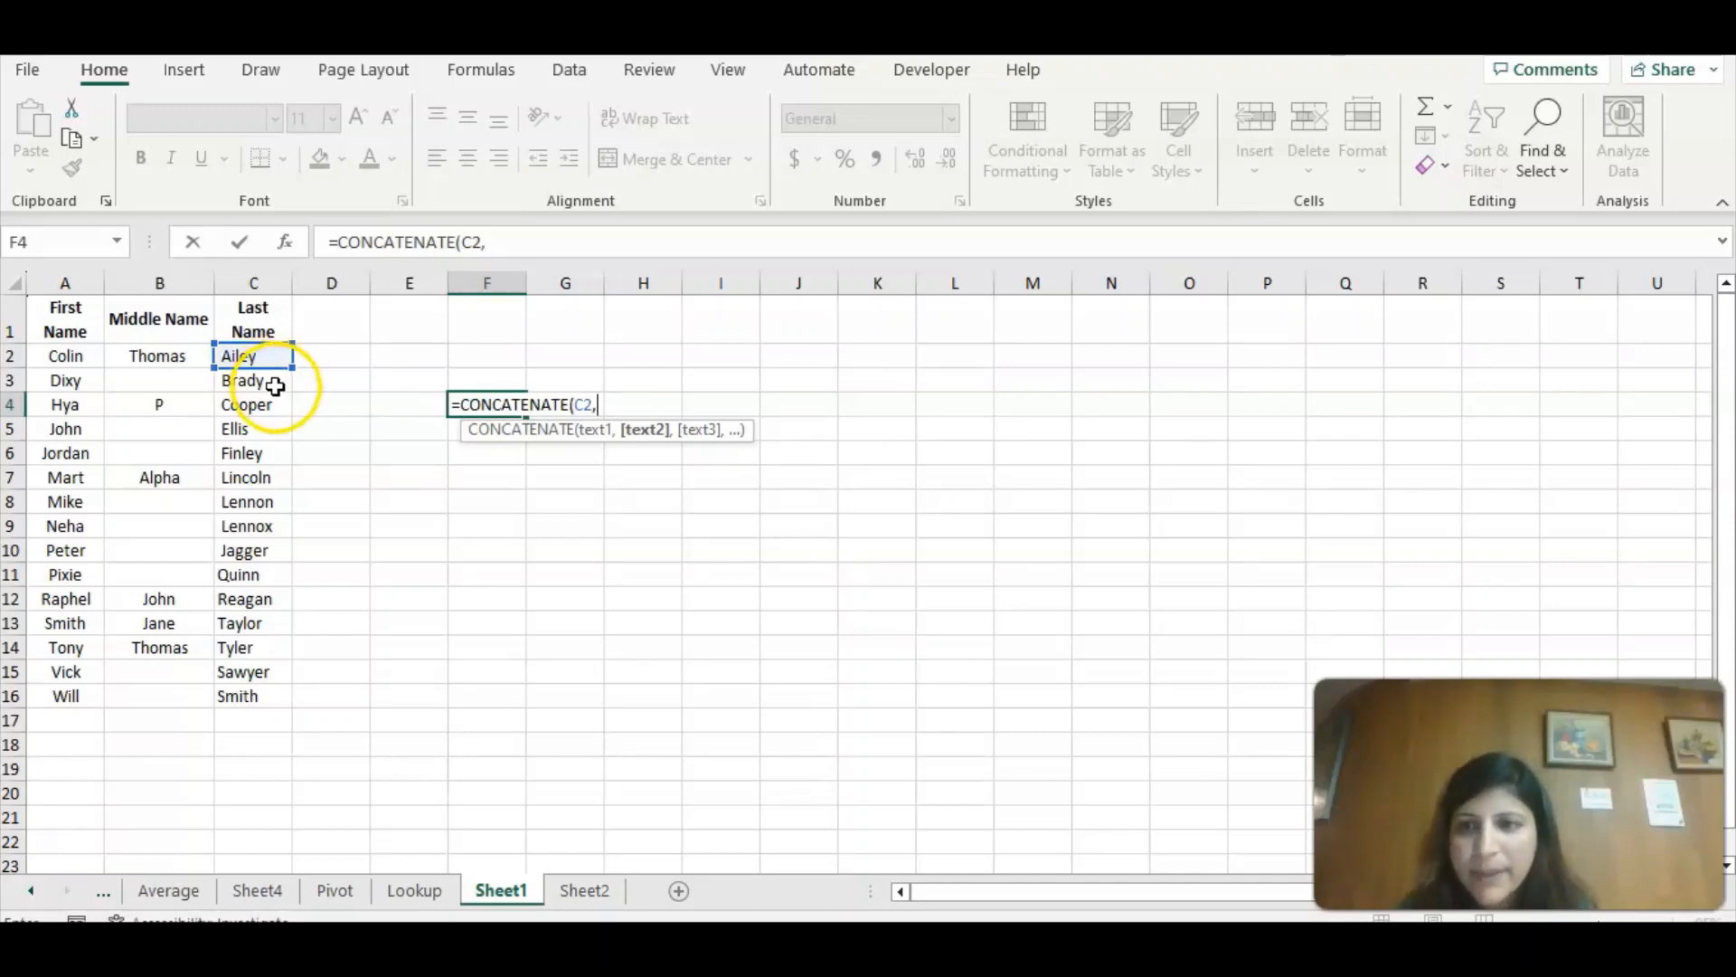
Complete the CONCATENATE formula in F4 by adding C3 and C4 after C2, so it joins the first three last names.
left_click(266, 387)
type(",")
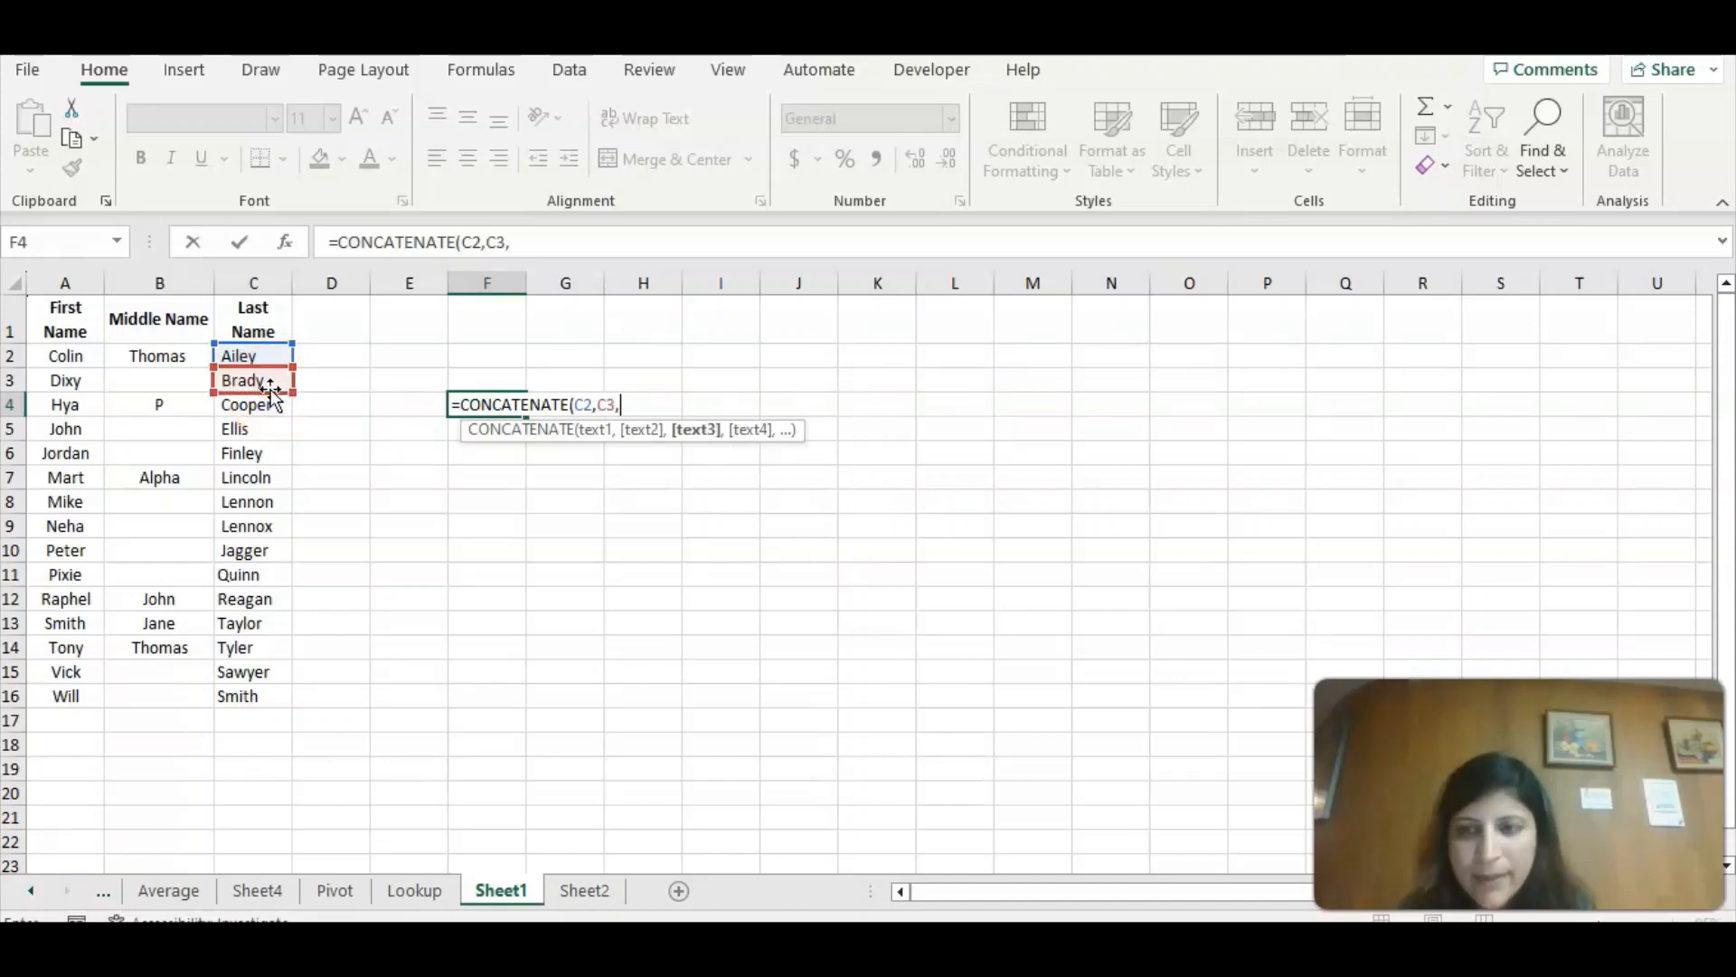
left_click(272, 405)
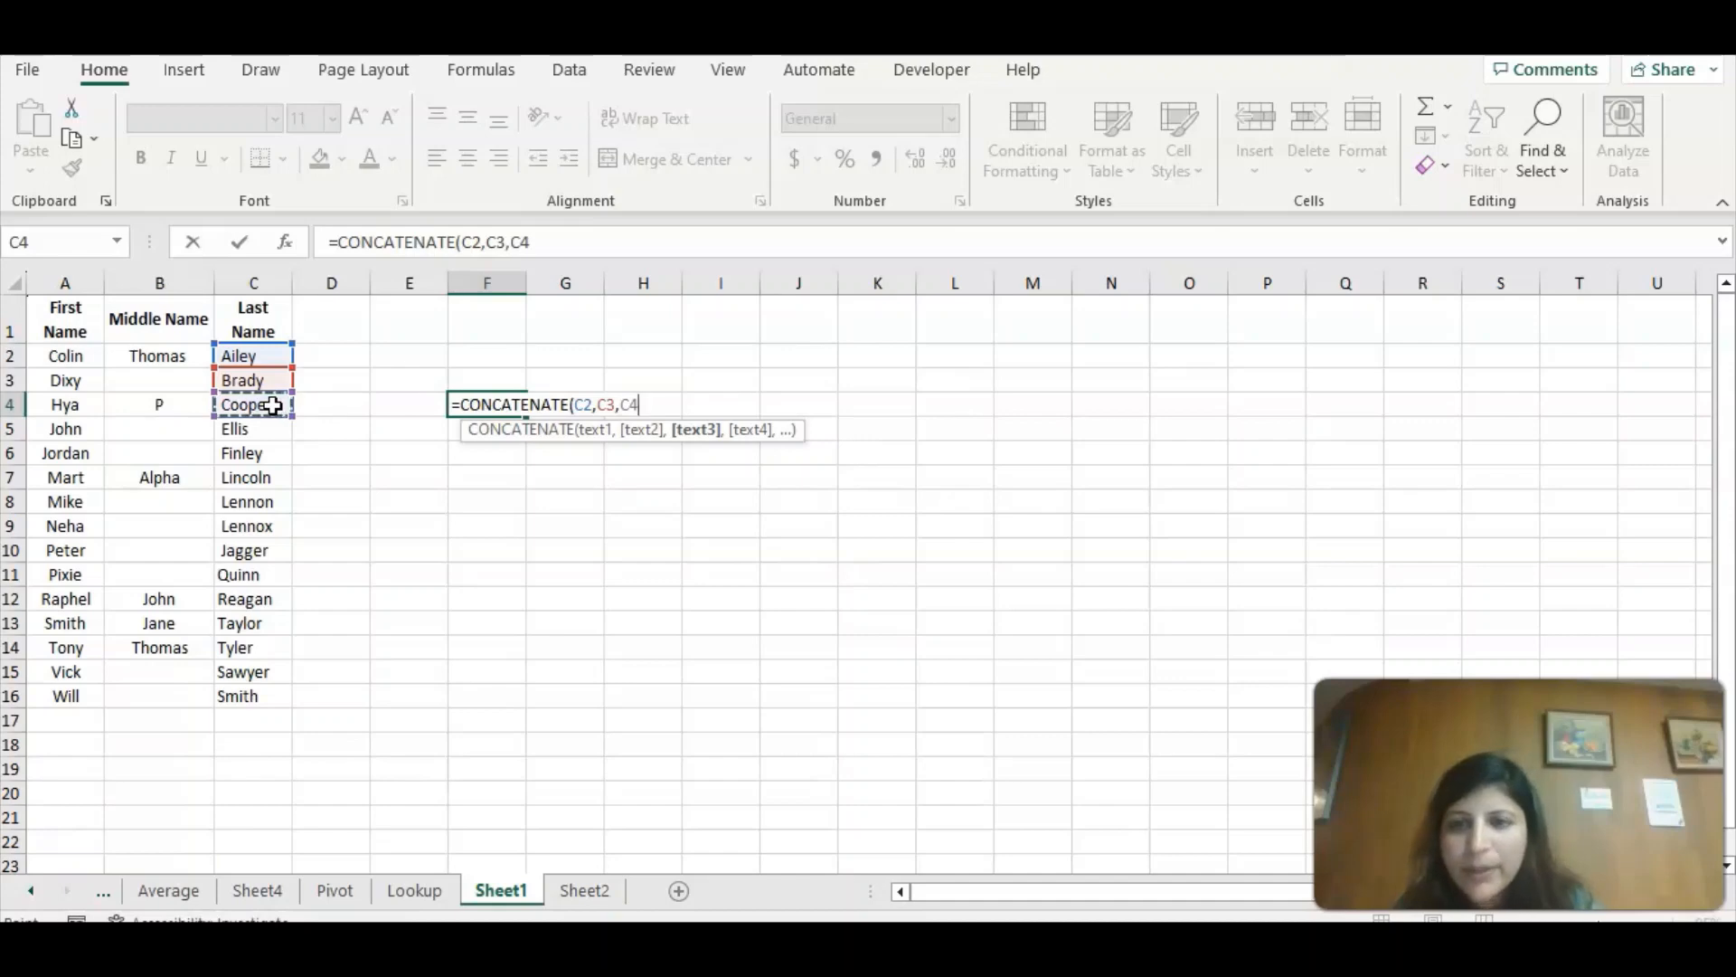
type(")")
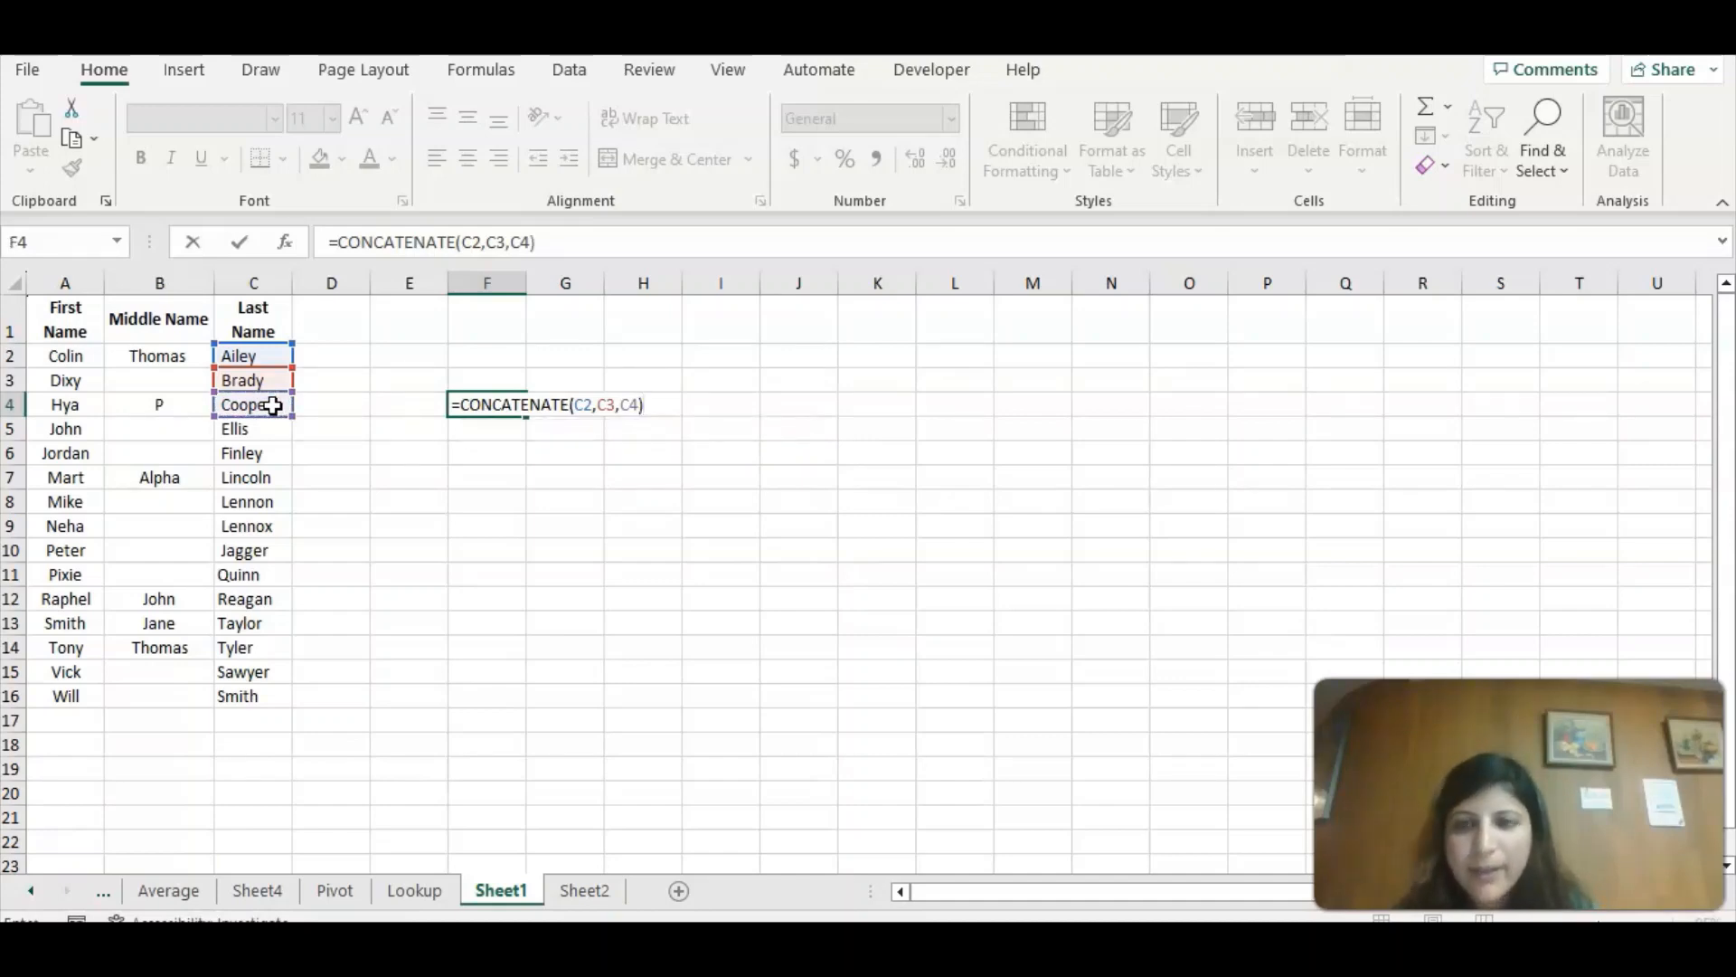
key("Return")
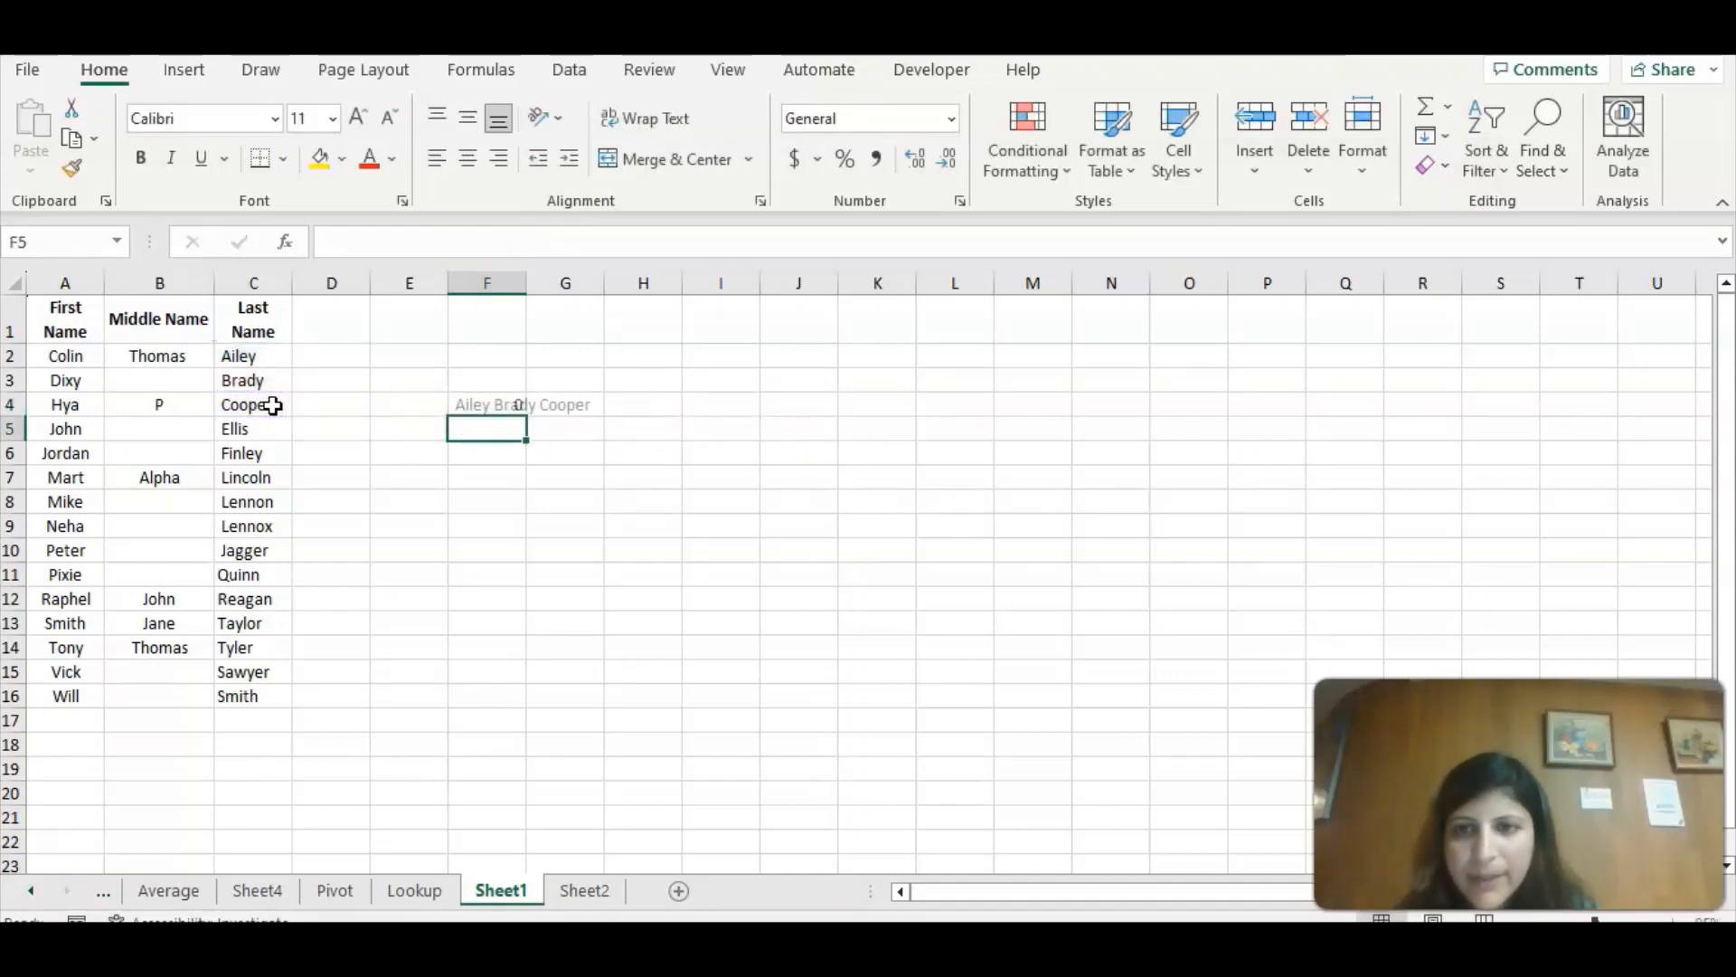
left_click(460, 405)
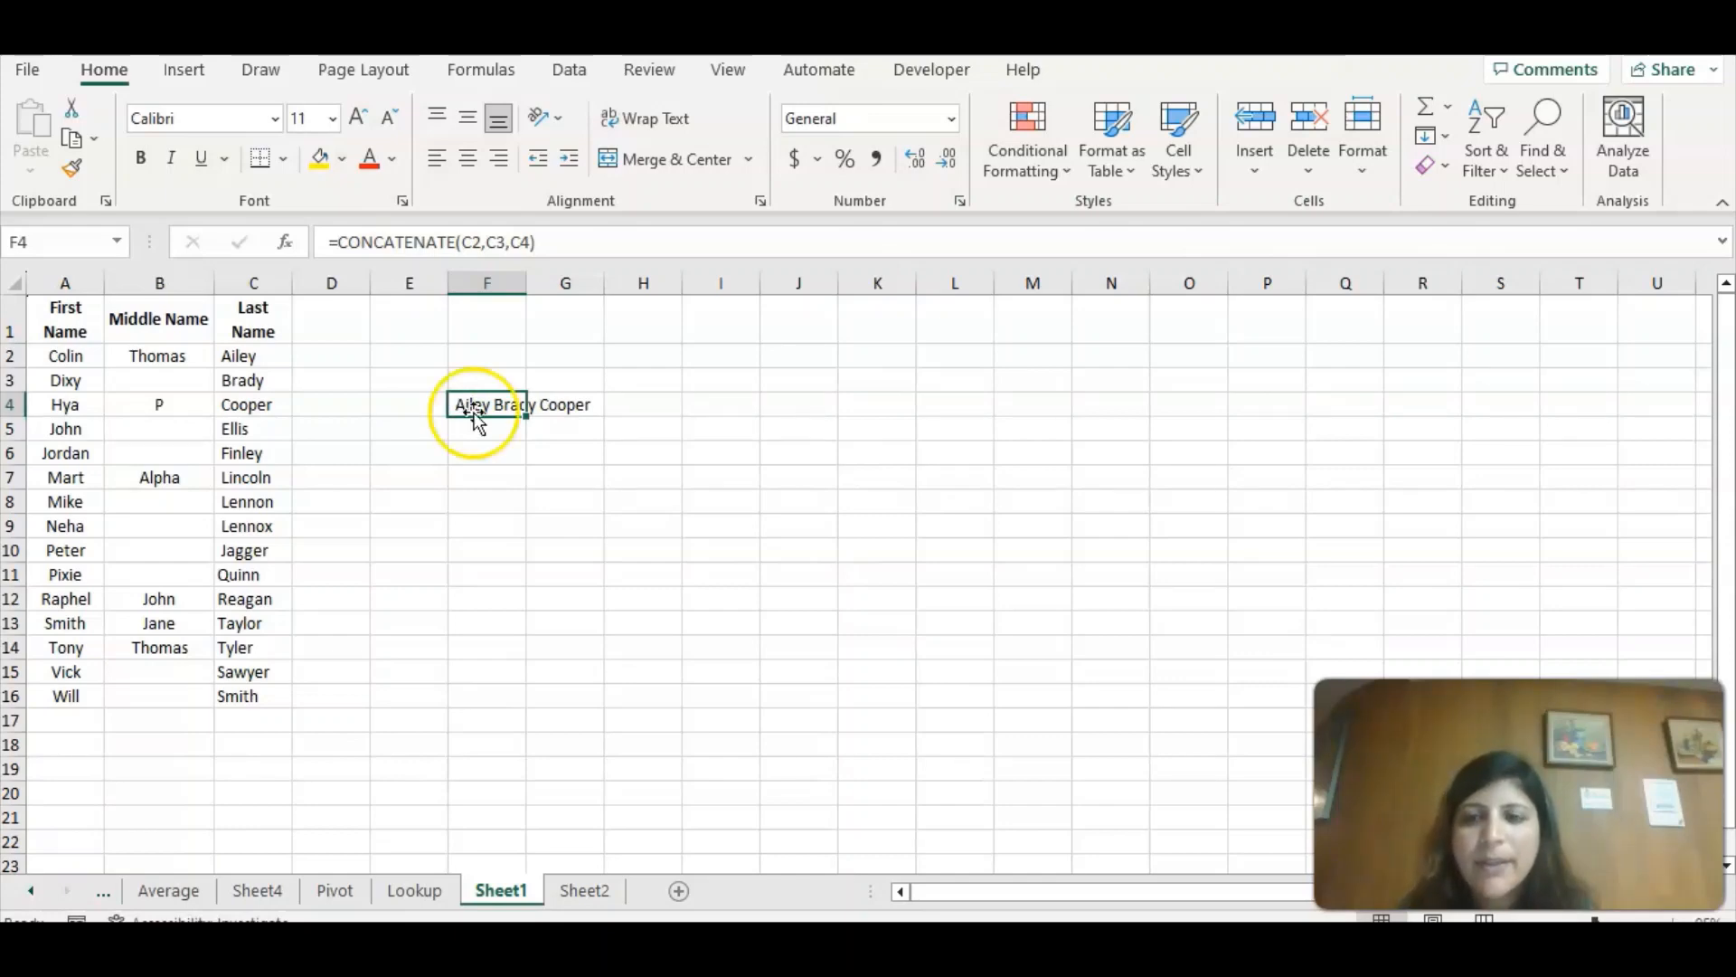
Enter a CONCAT formula in F6 that joins the last names in the range C2:C11.
left_click(491, 452)
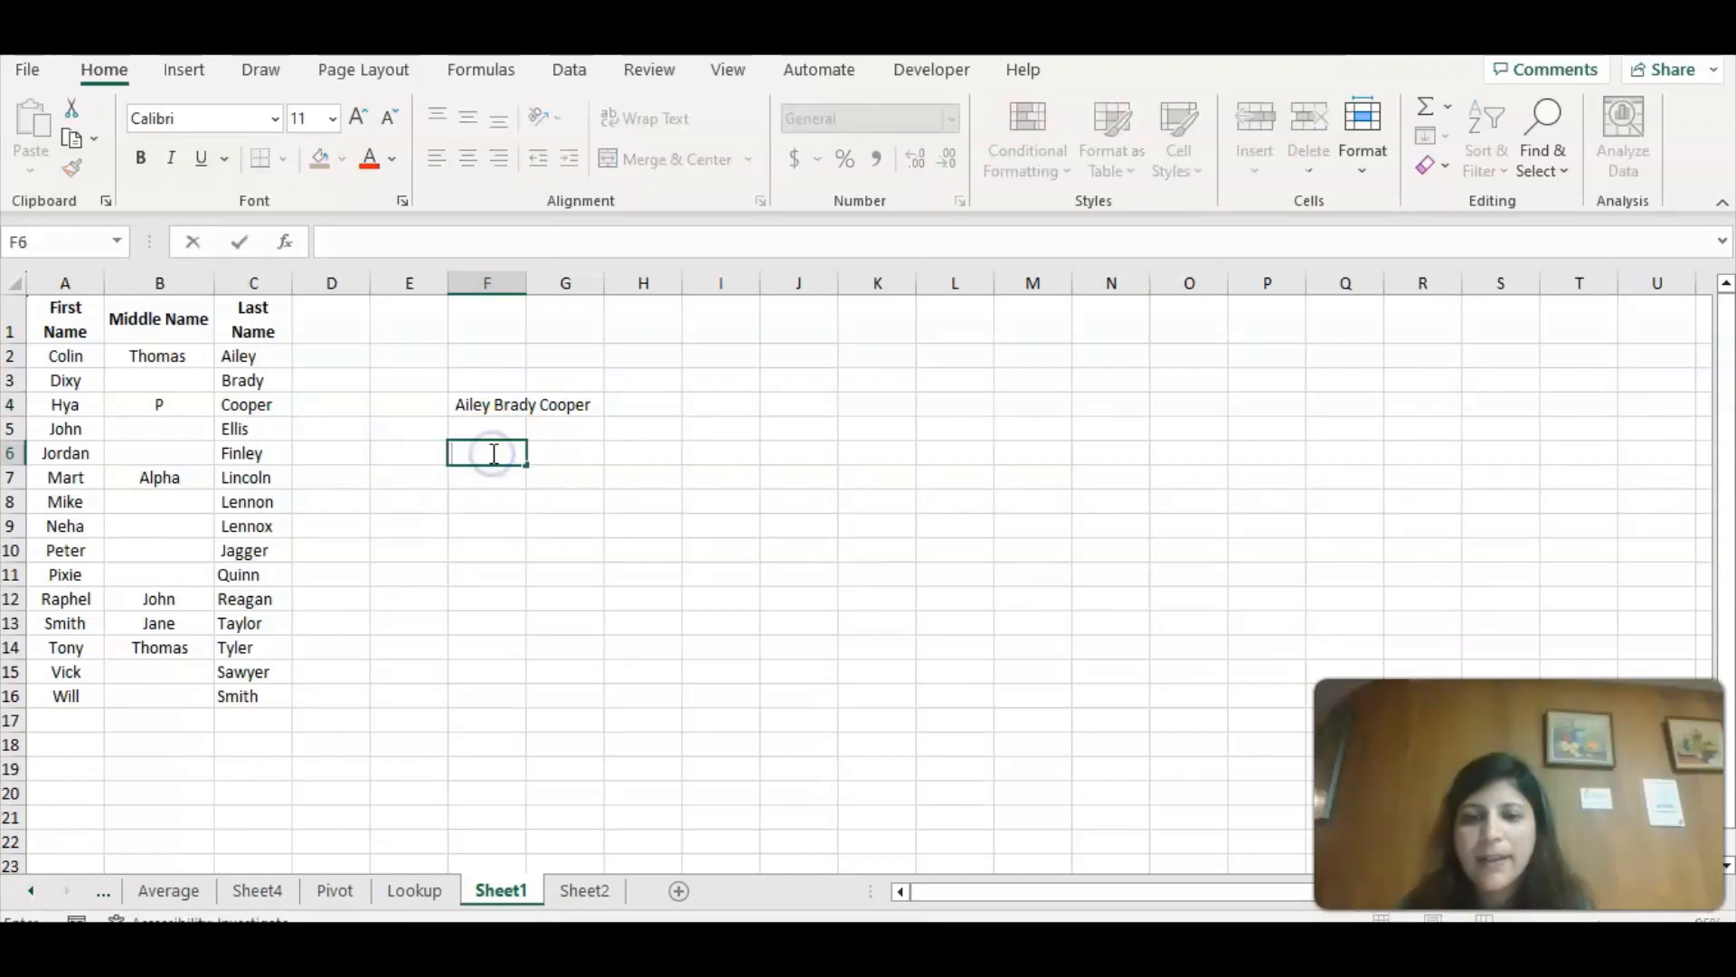
type("=con")
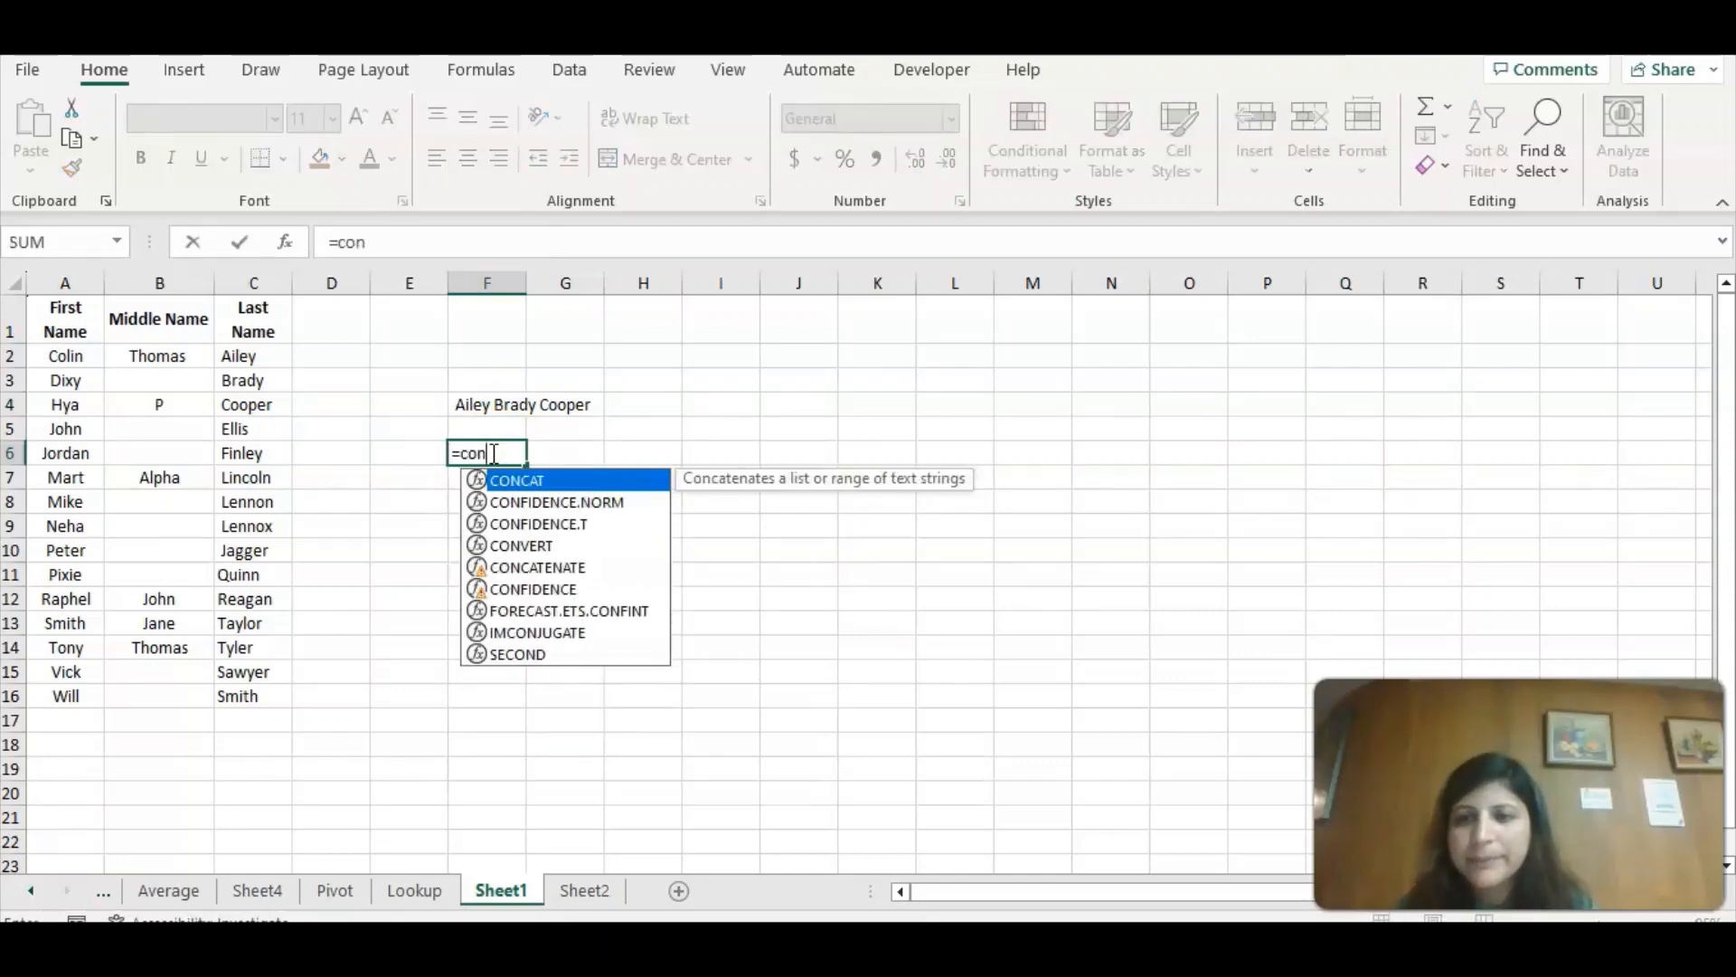
double_click(535, 481)
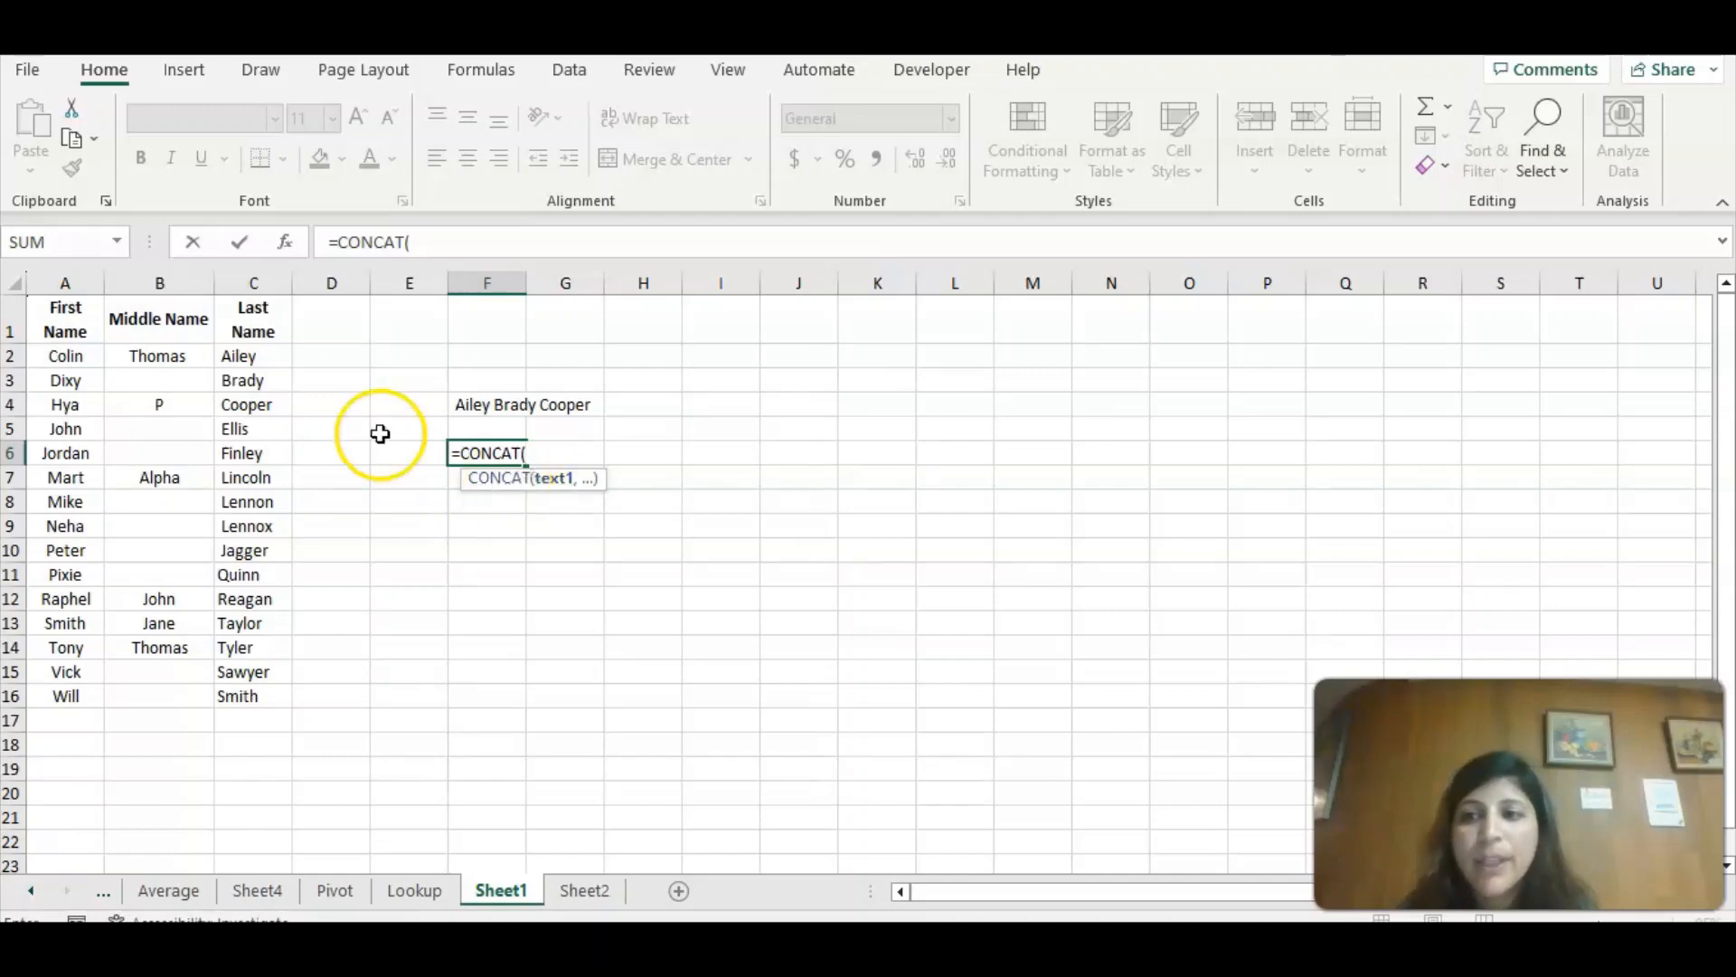
left_click_drag(256, 355, 276, 575)
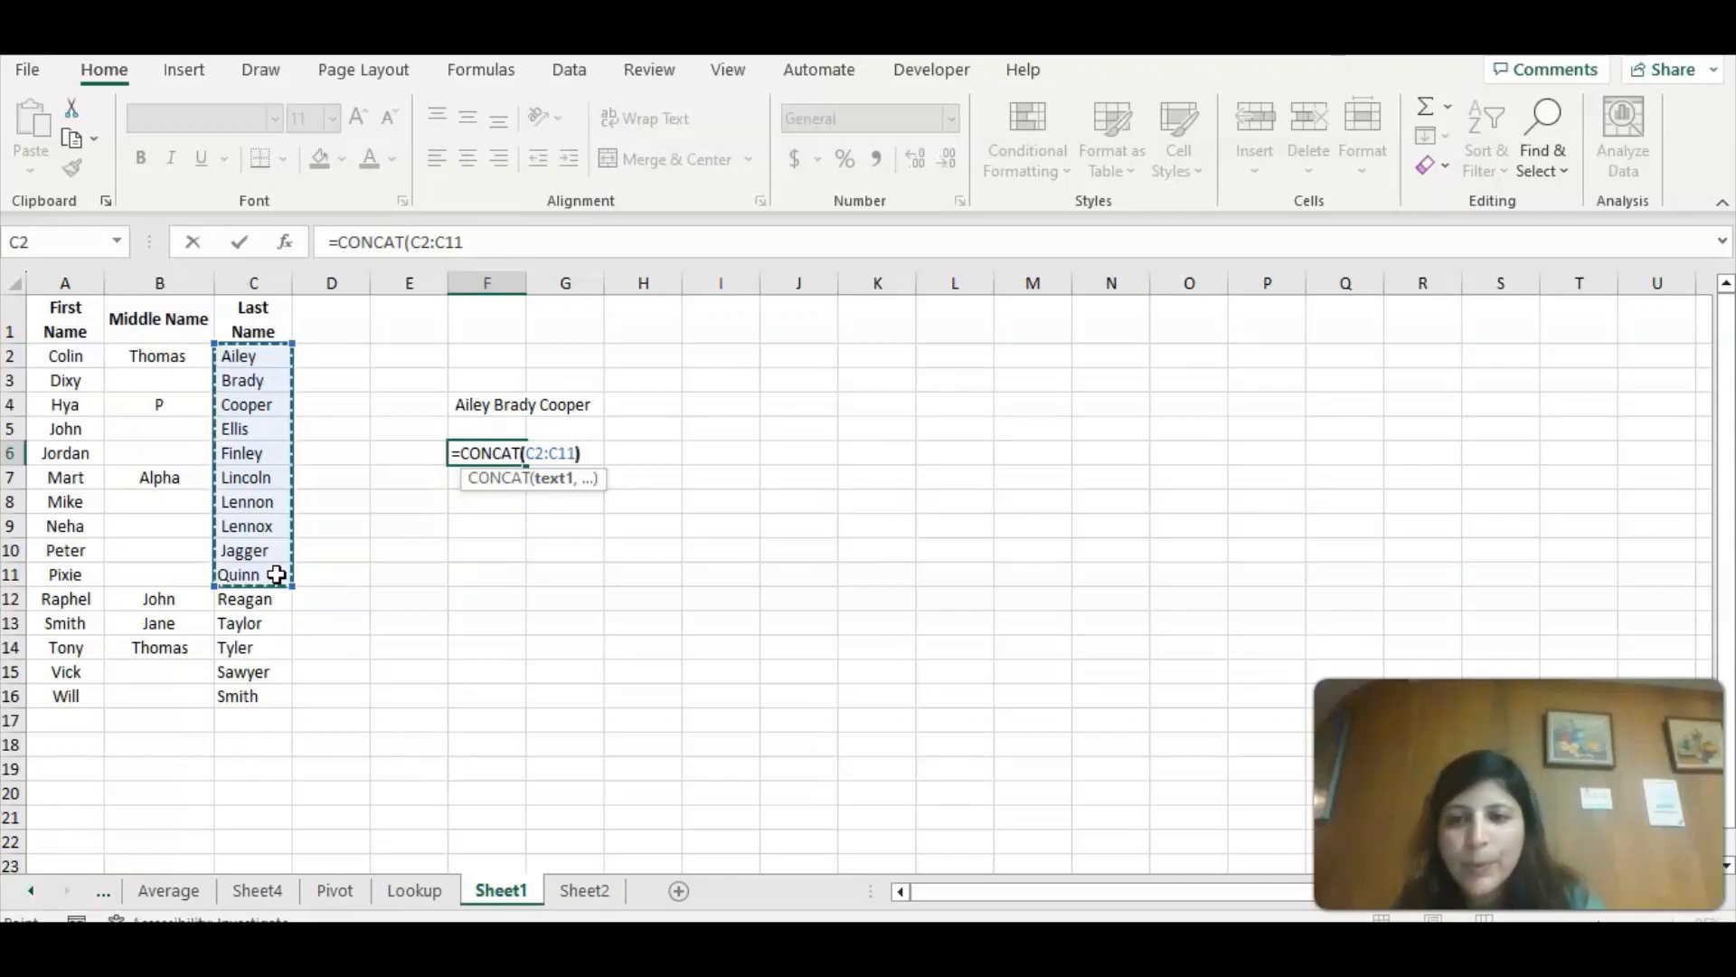
type(")")
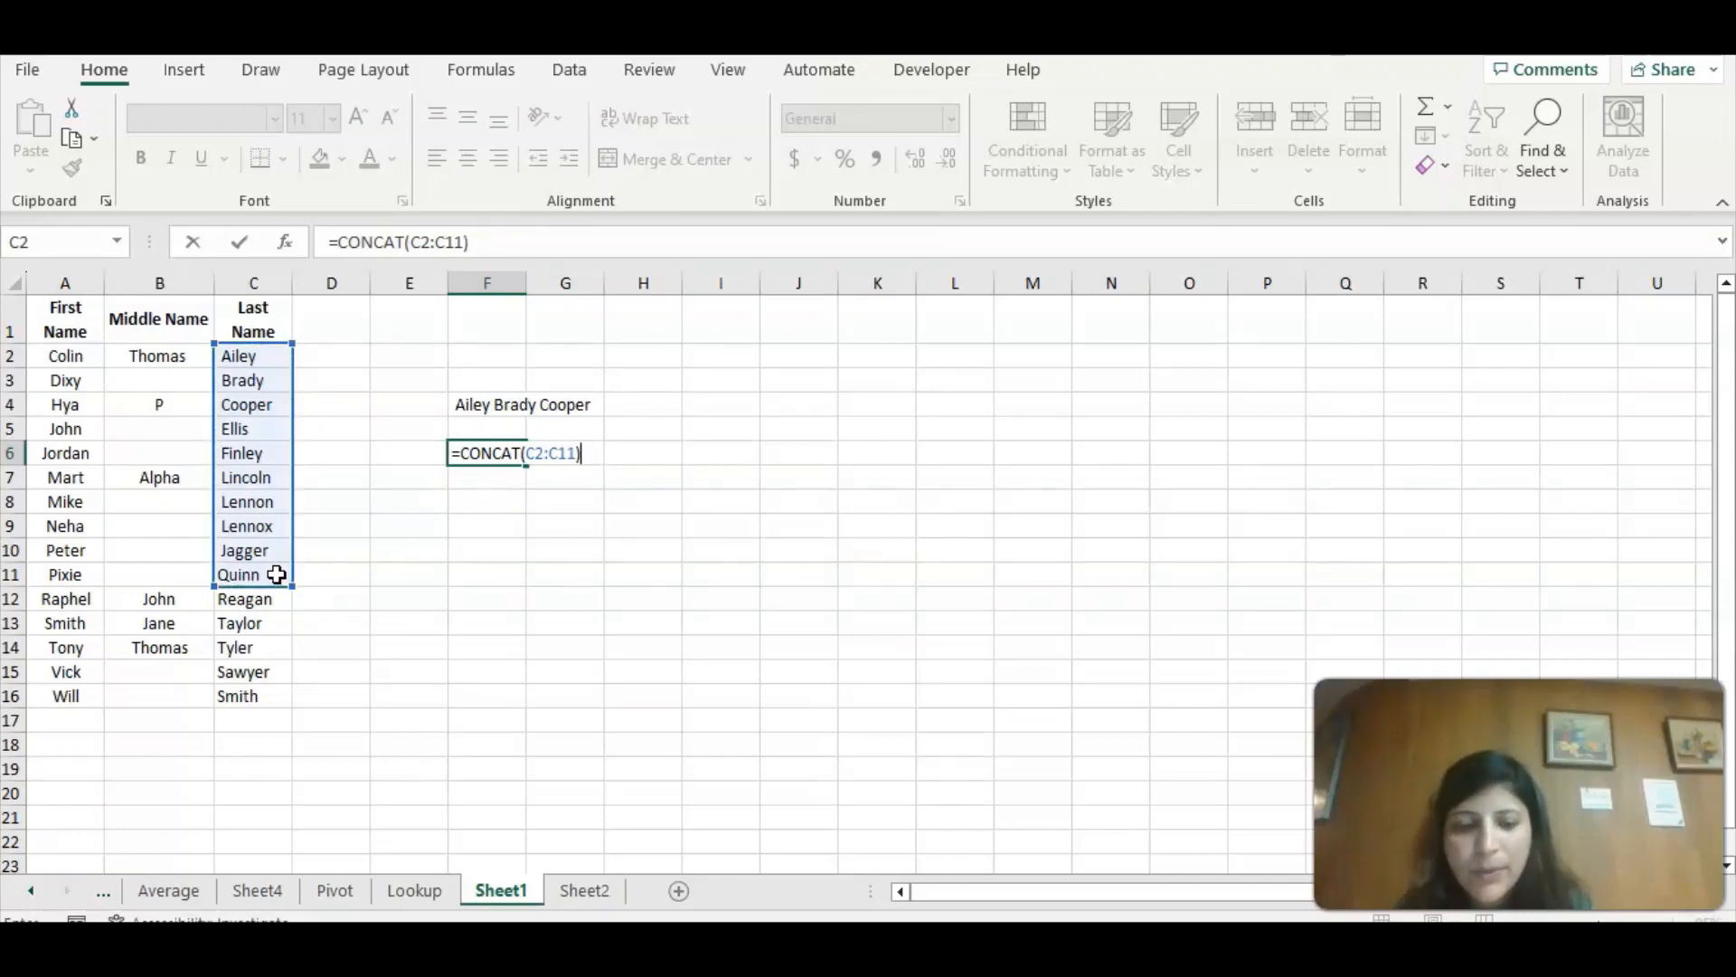
key("Return")
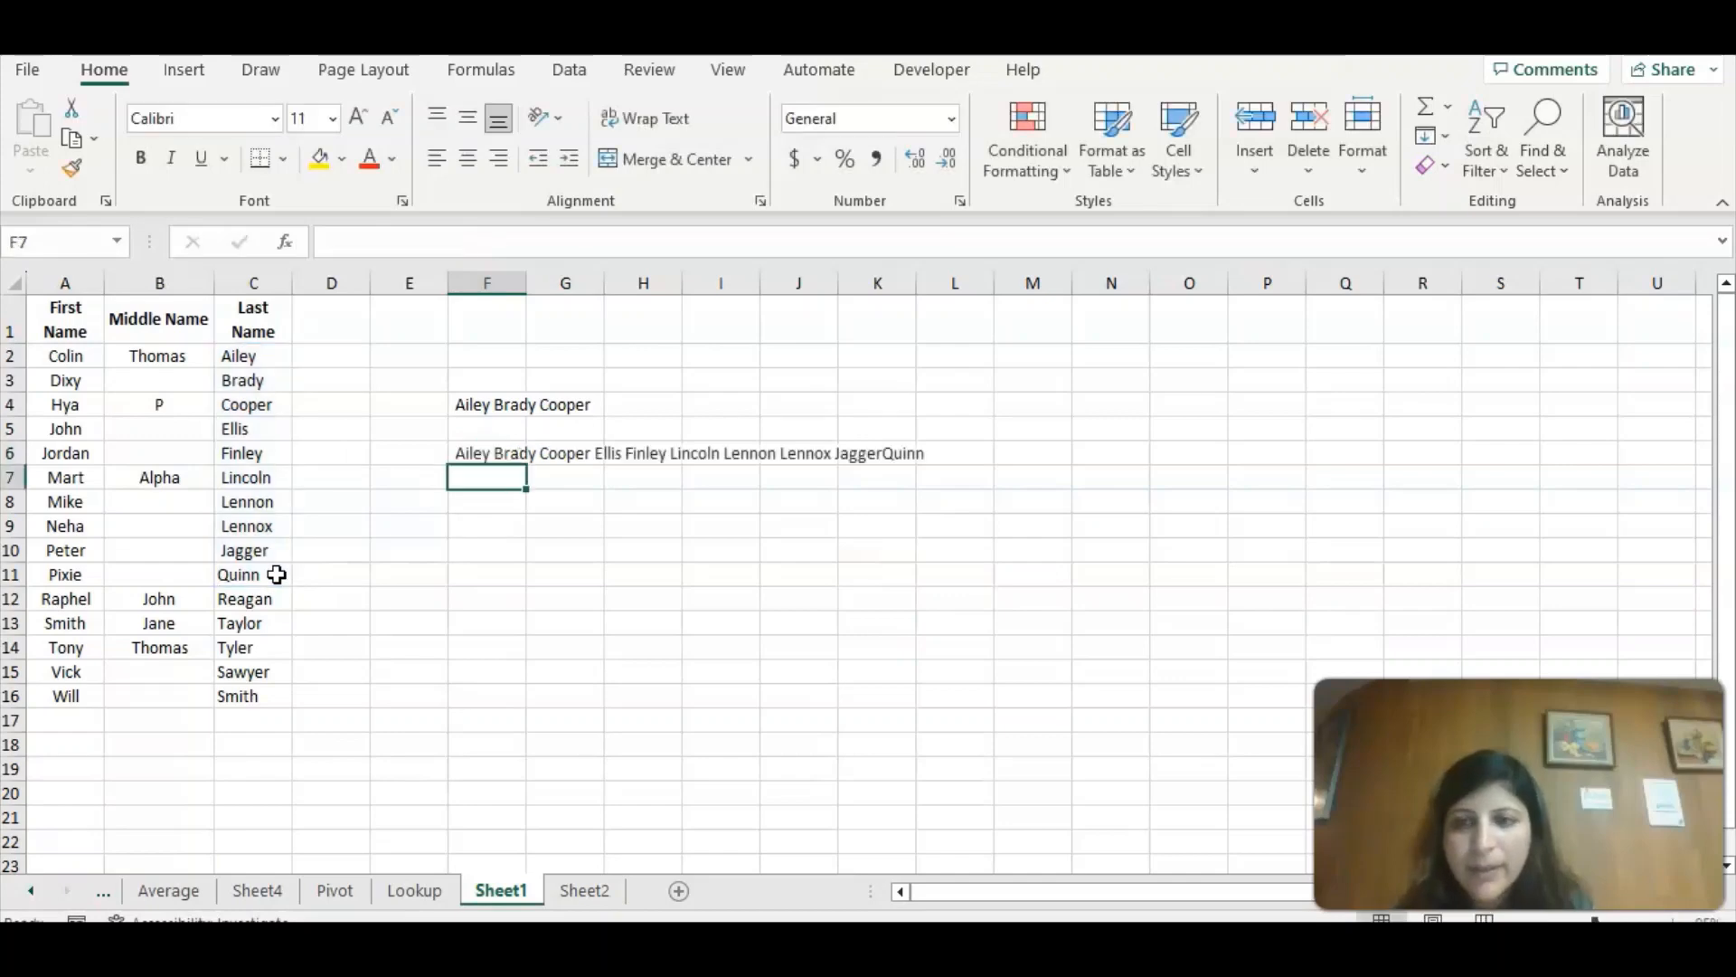
left_click(468, 500)
type("=")
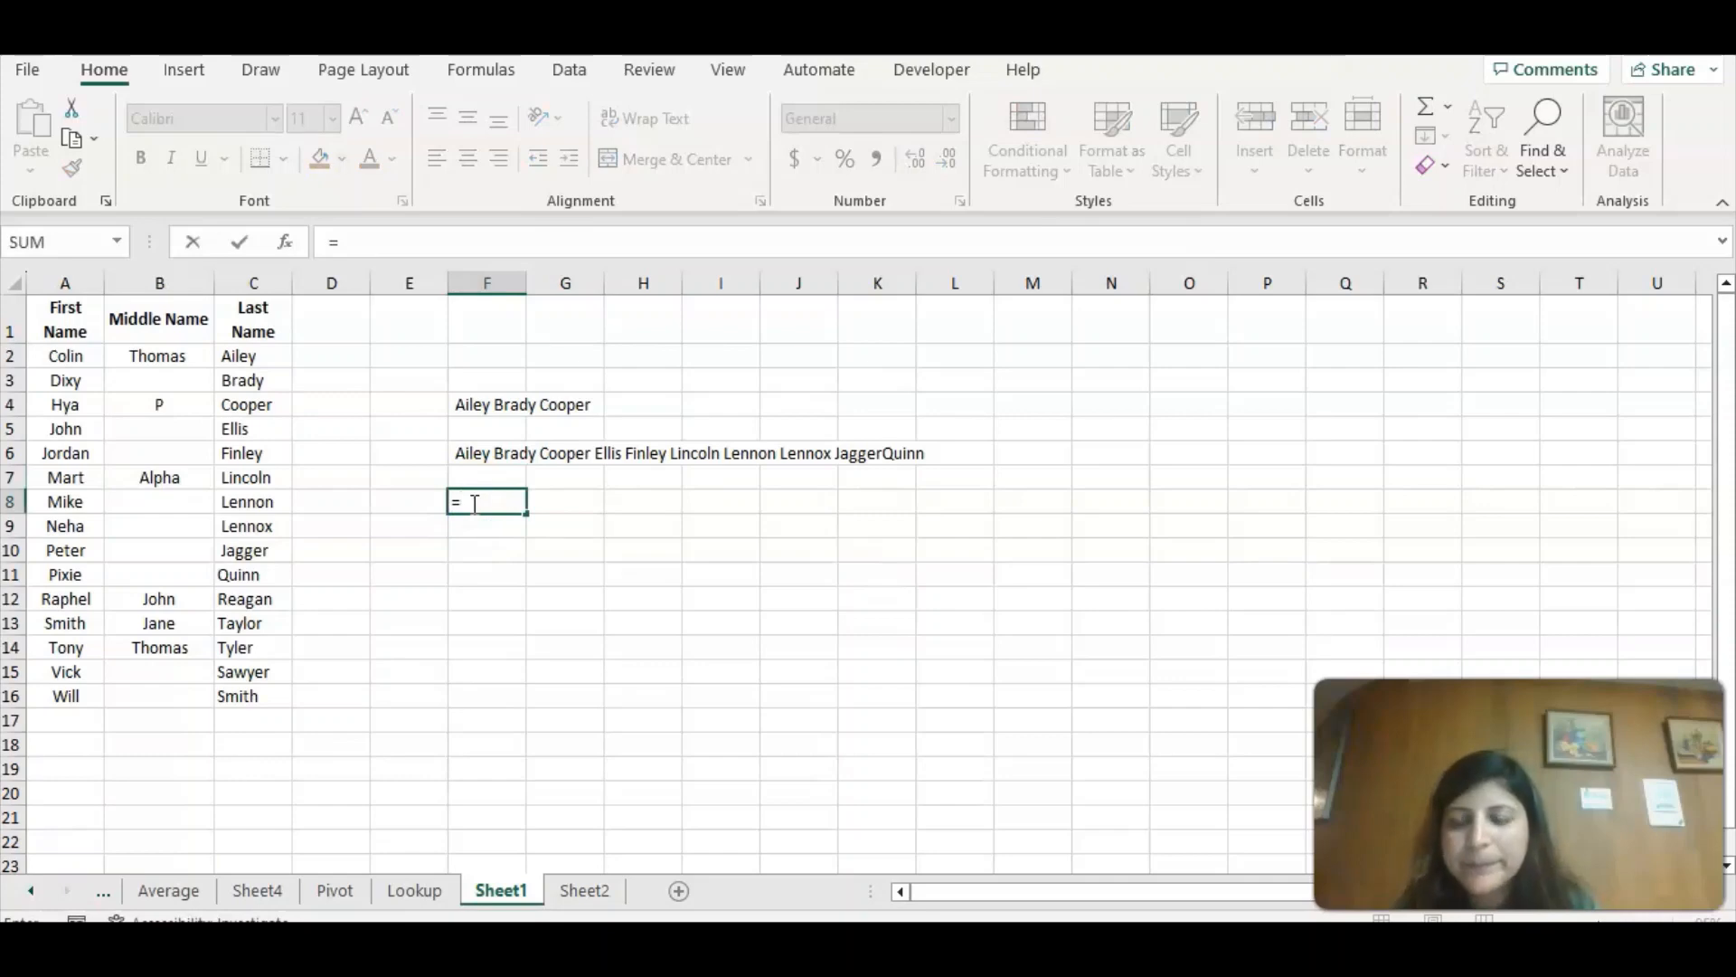
key("Escape")
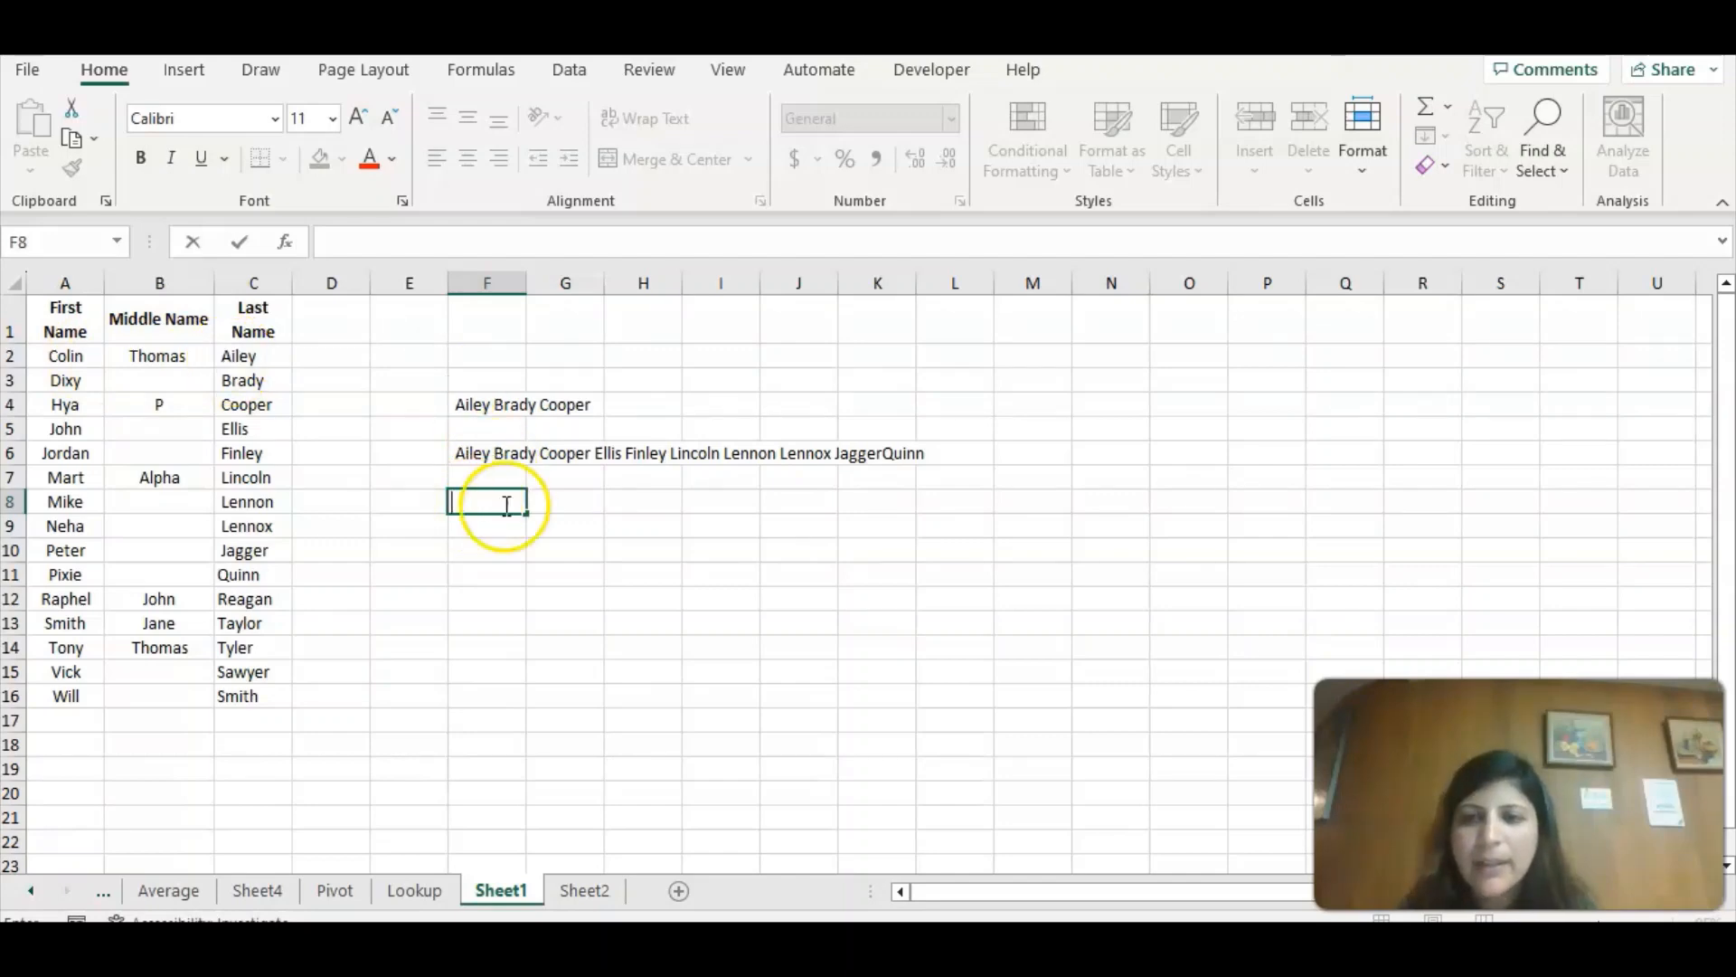
left_click(570, 566)
Start a CONCAT formula in F8 with first name cell A2 followed by the separator "-".
left_click(485, 500)
type("=con")
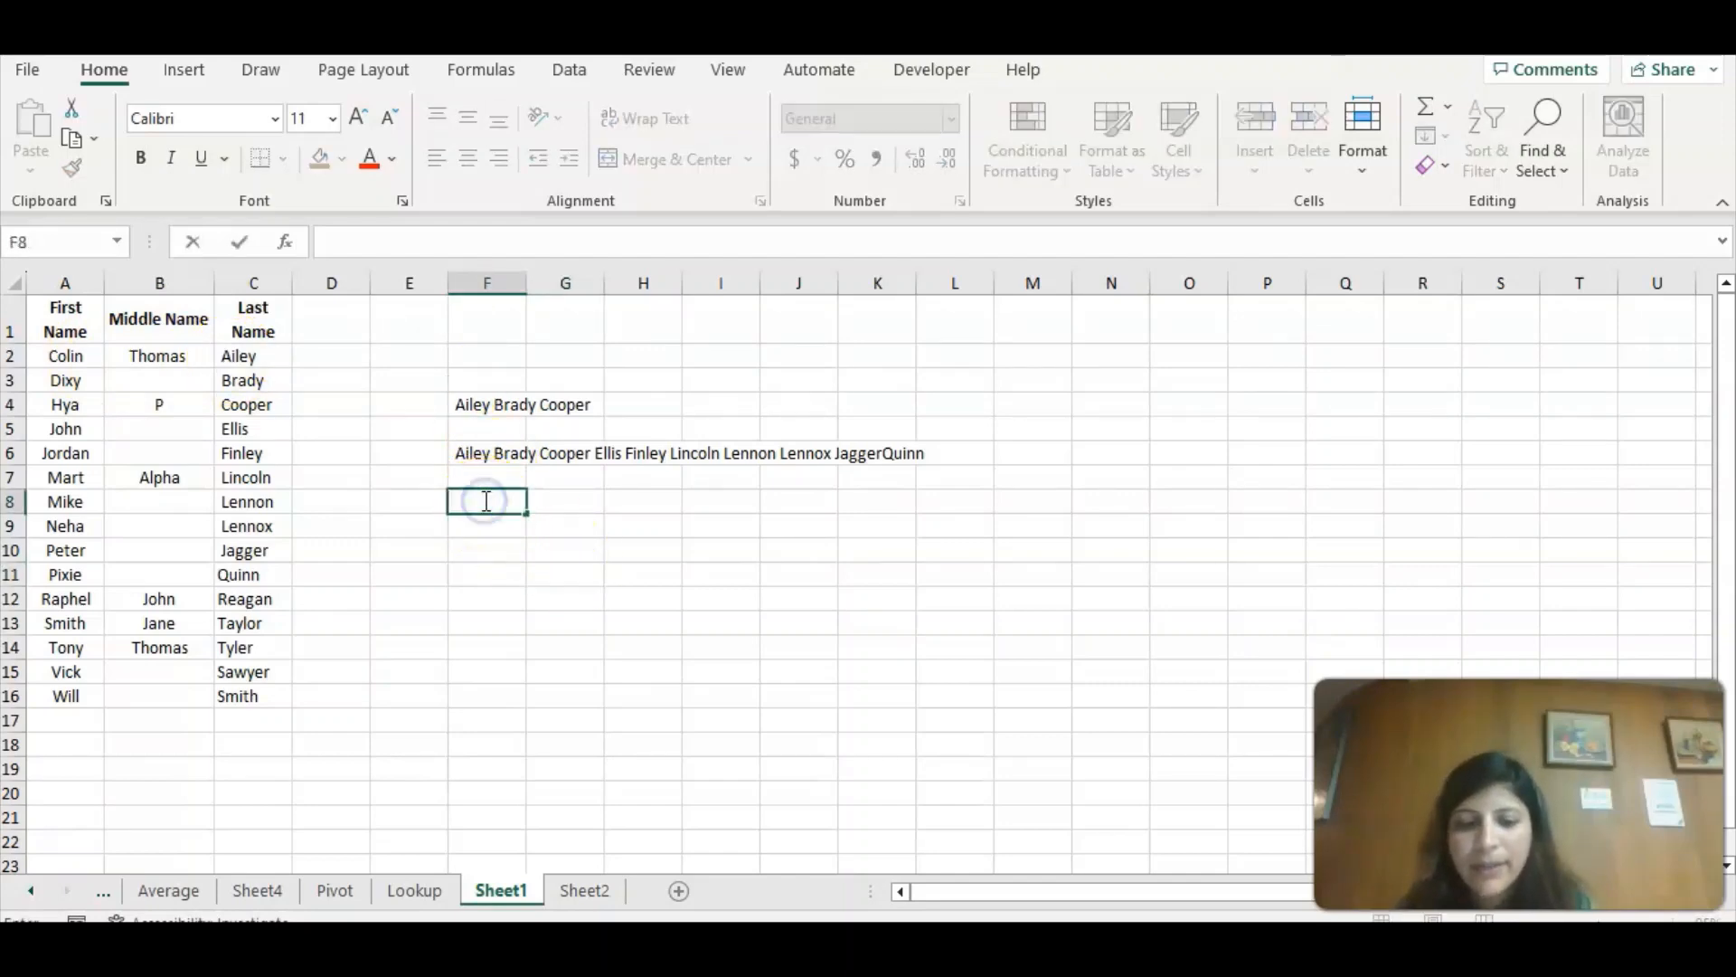
type("c")
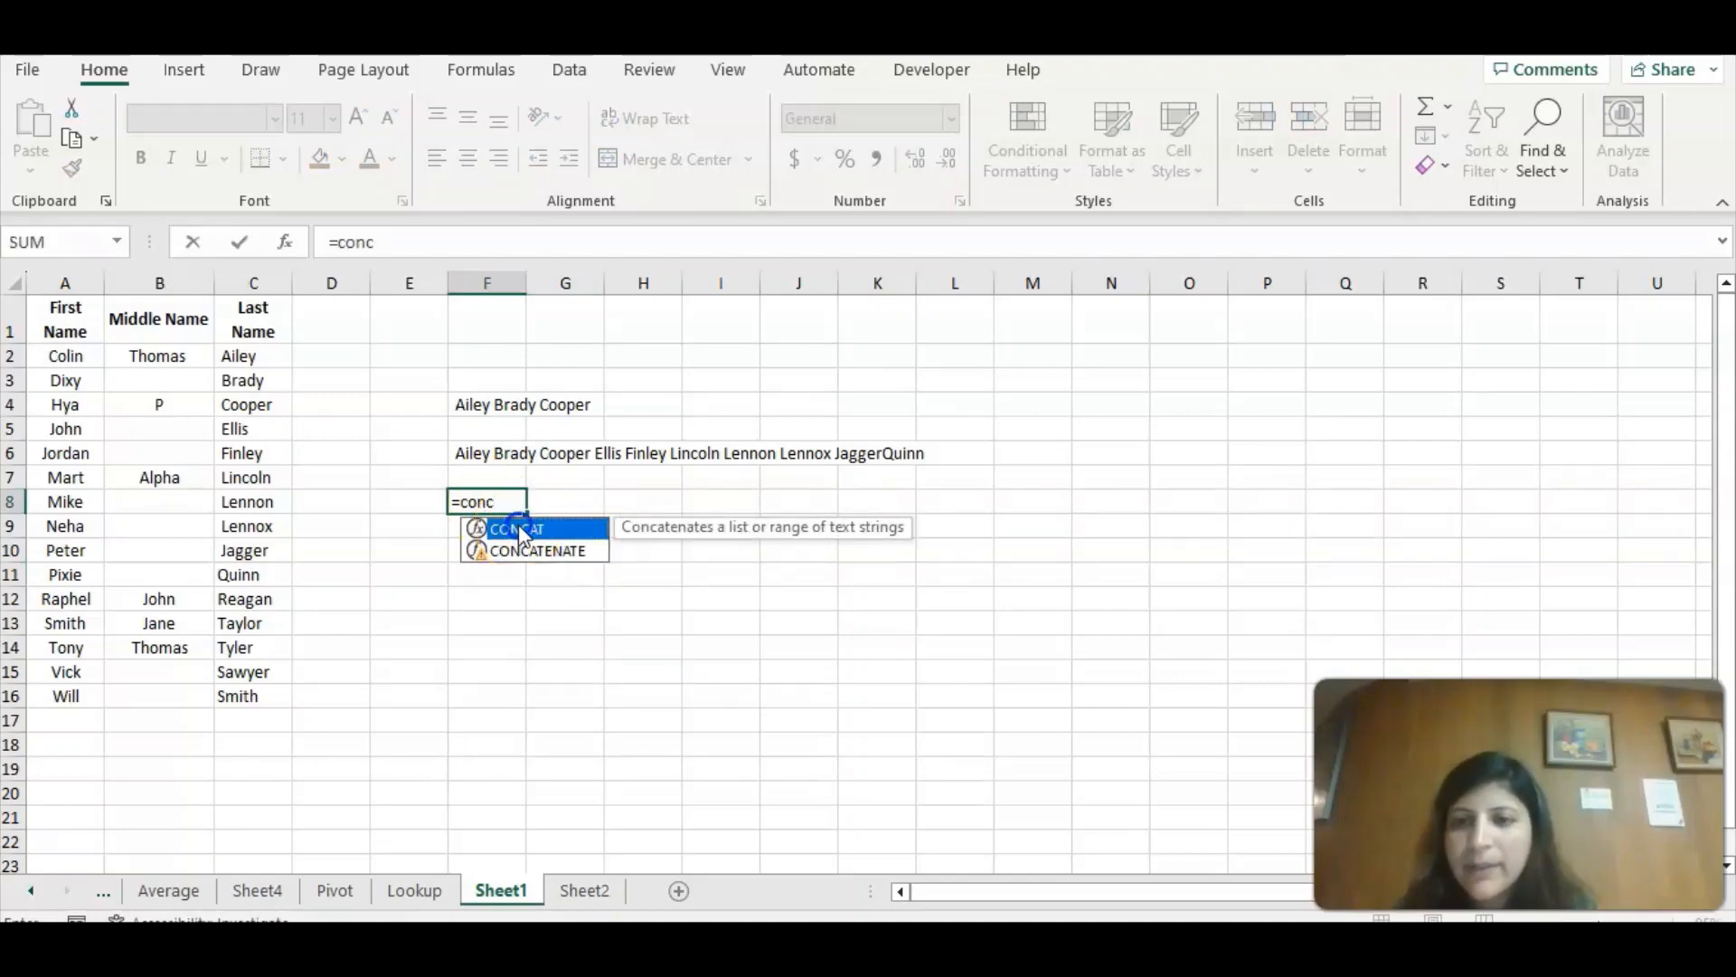
double_click(518, 528)
left_click(506, 527)
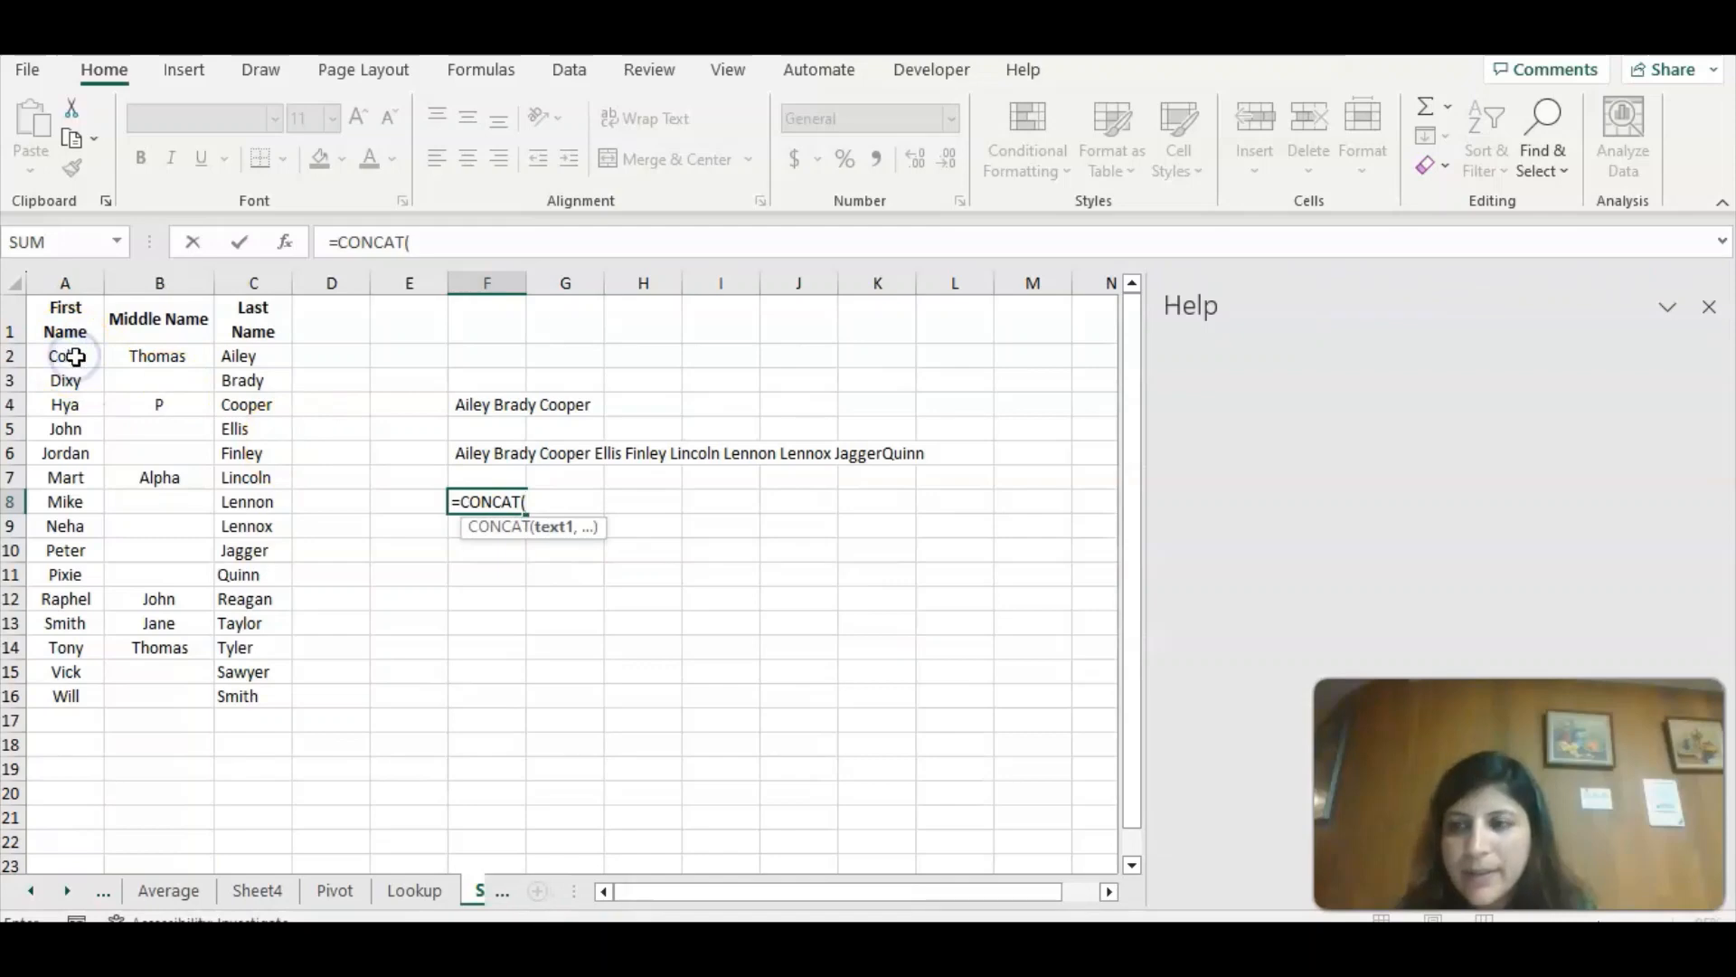
left_click(75, 357)
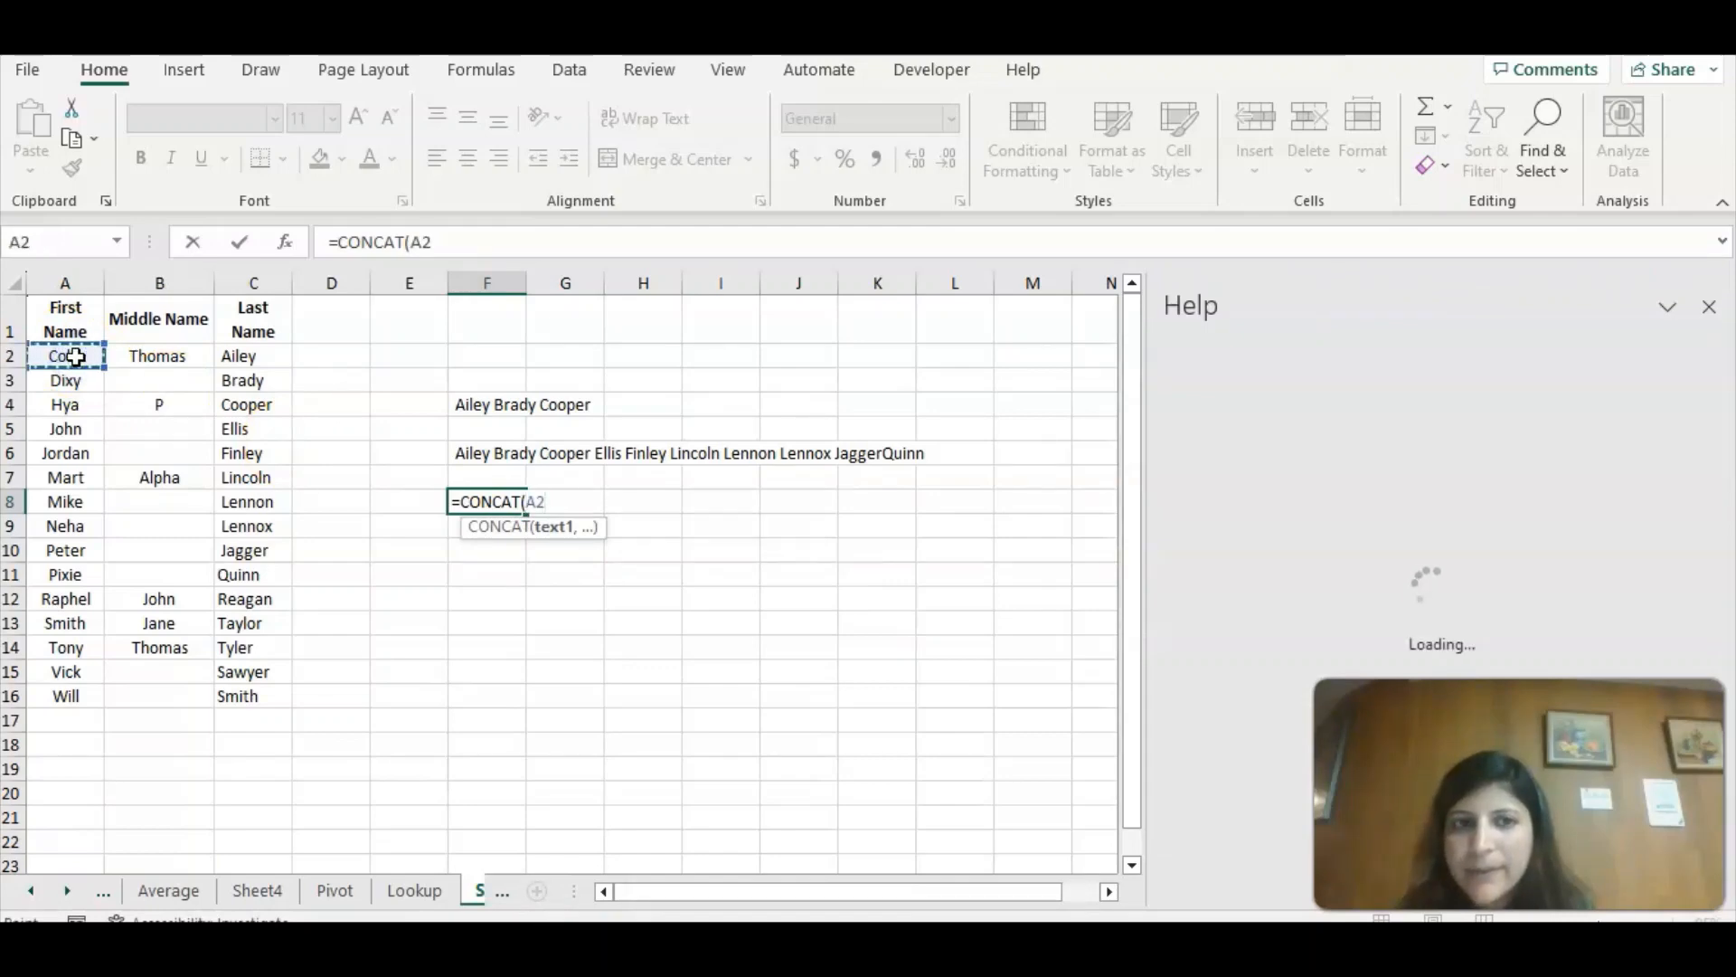
left_click(1709, 308)
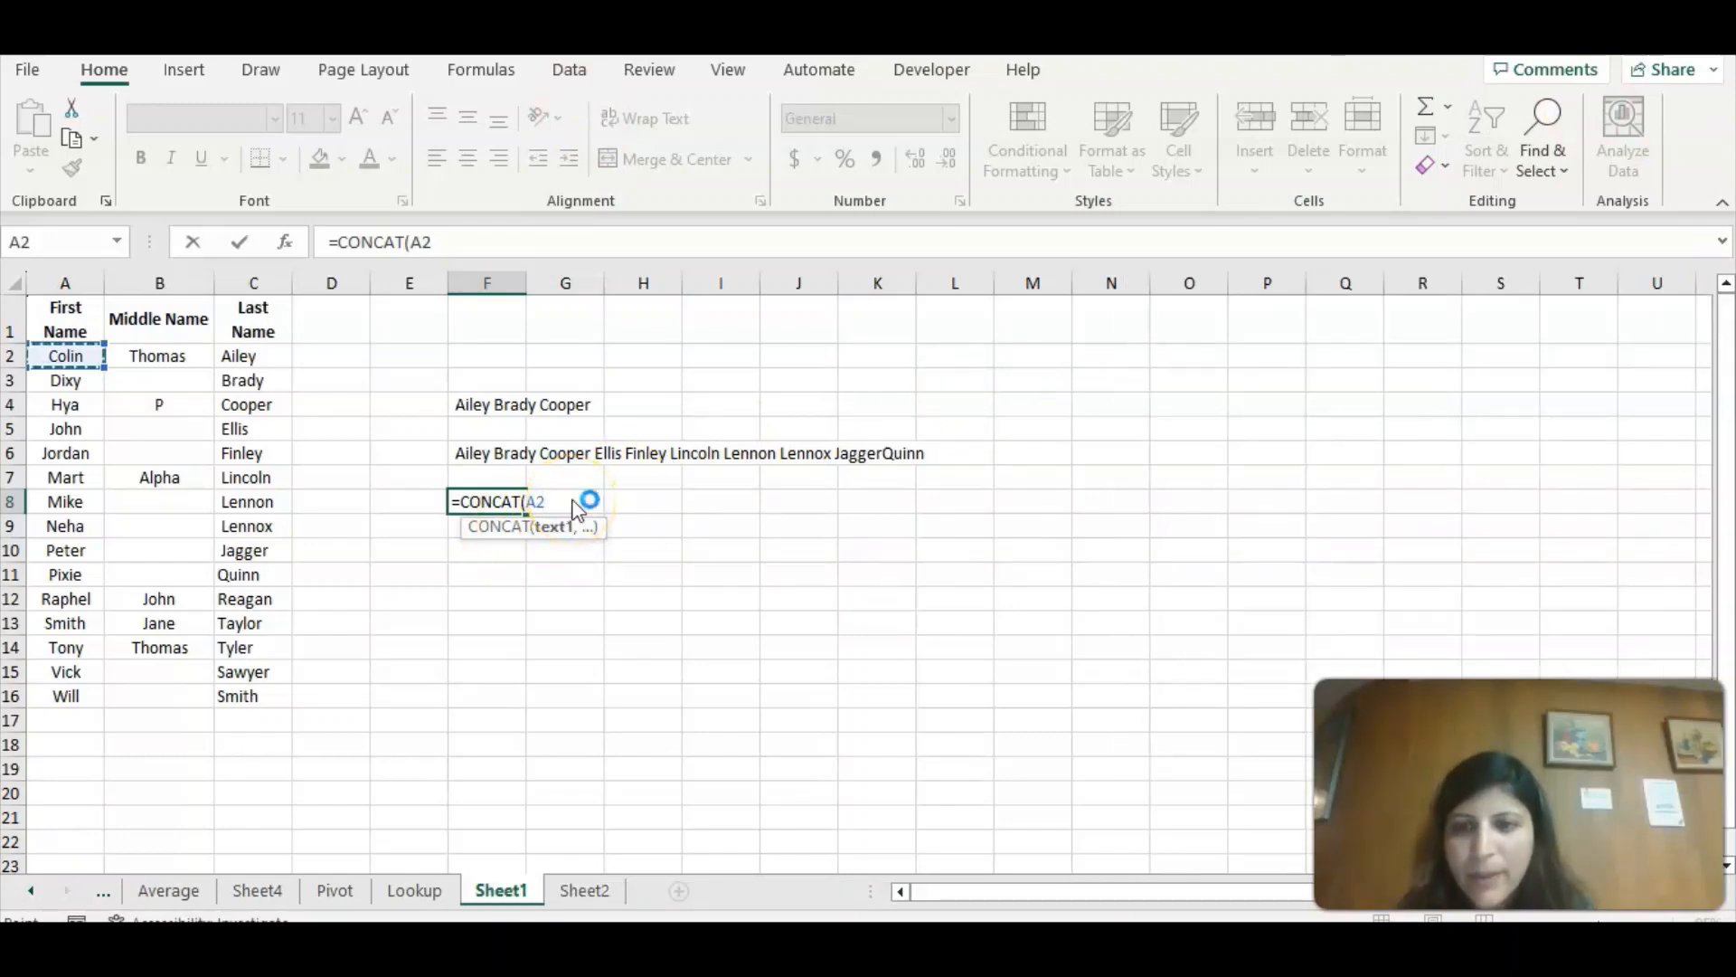
type(",")
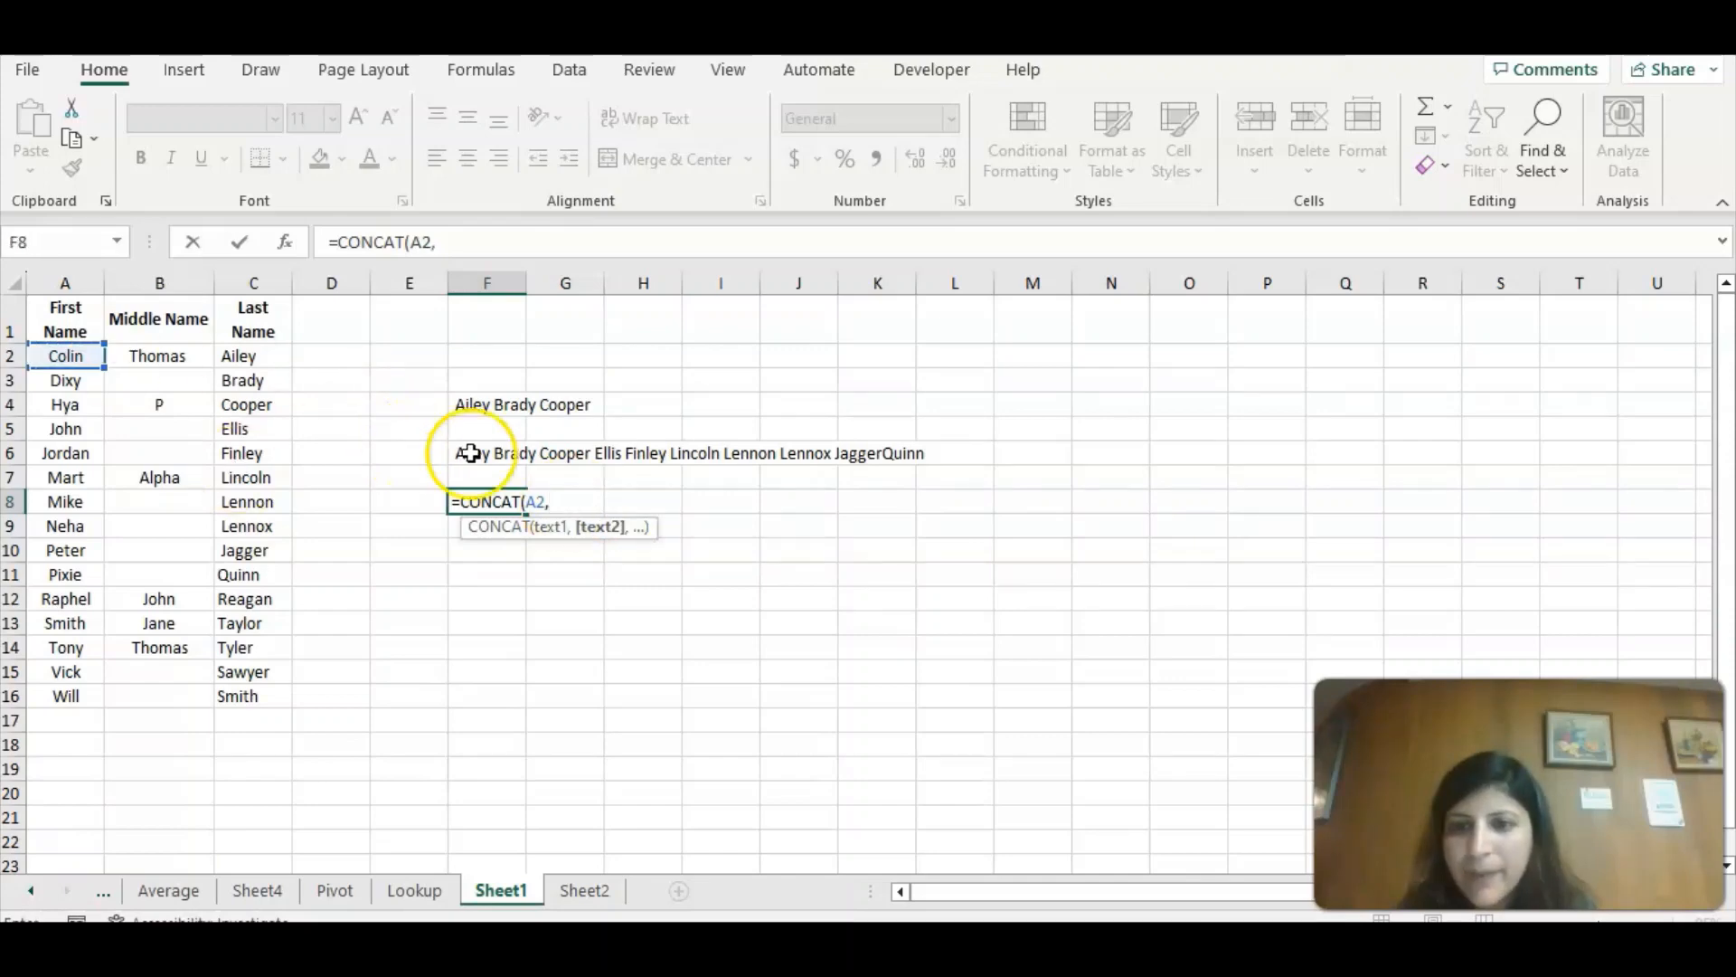
type("\"-\"")
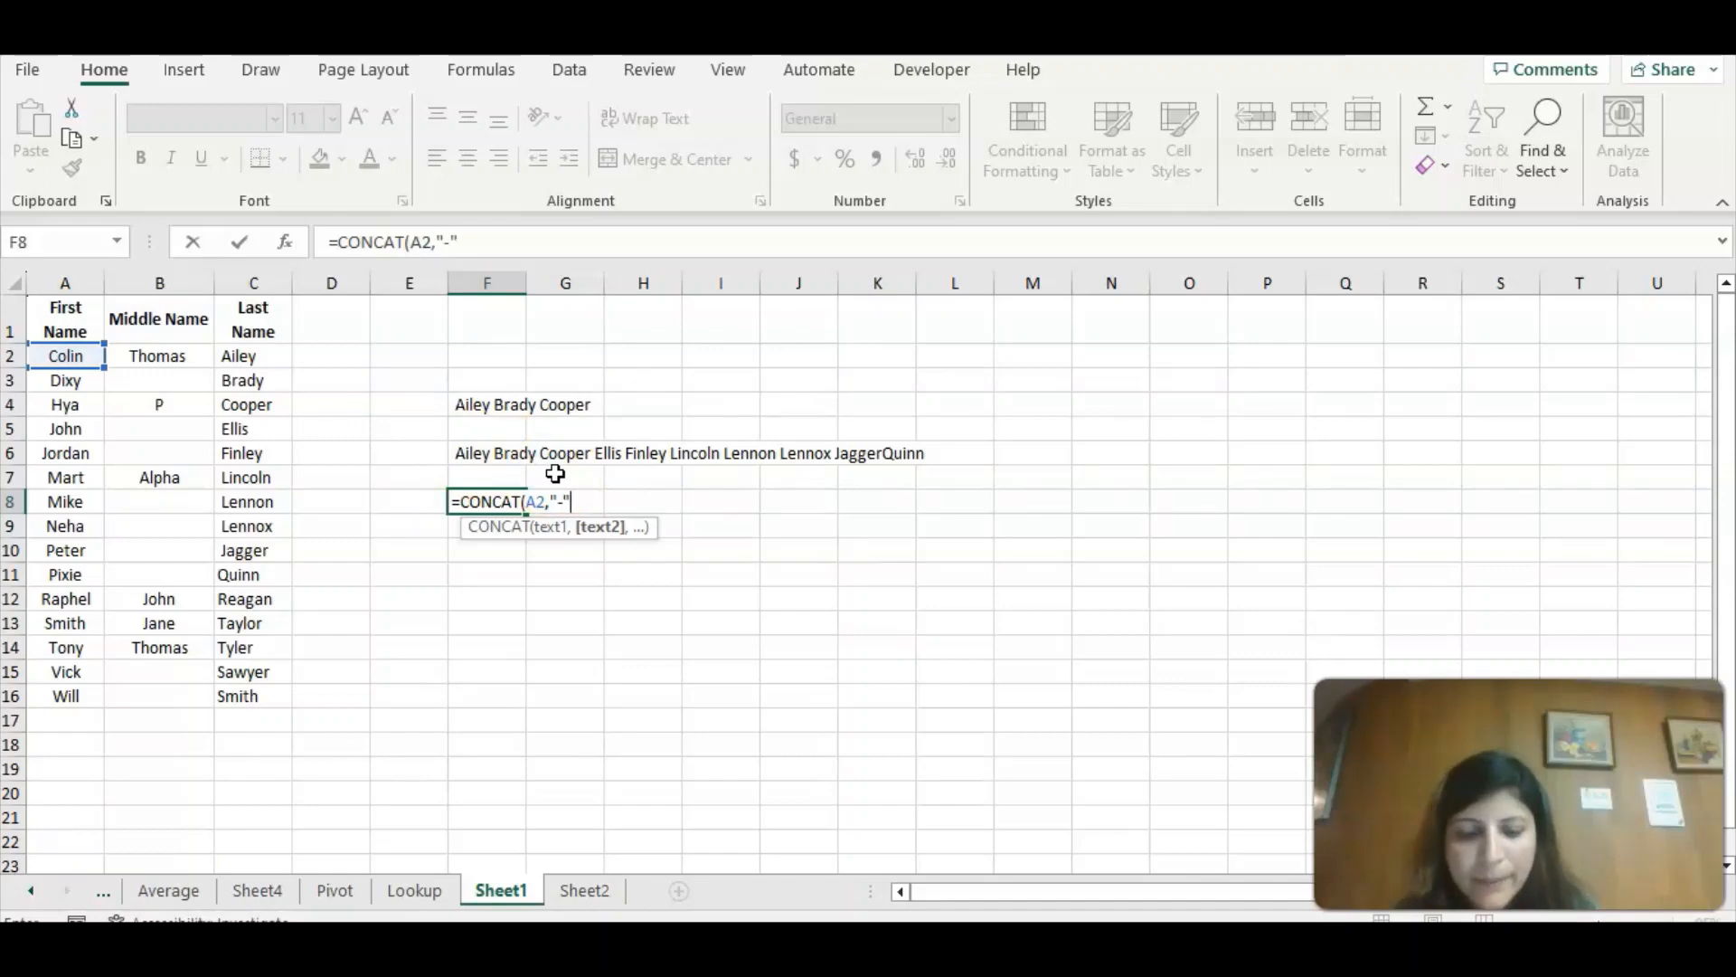
type("-\",")
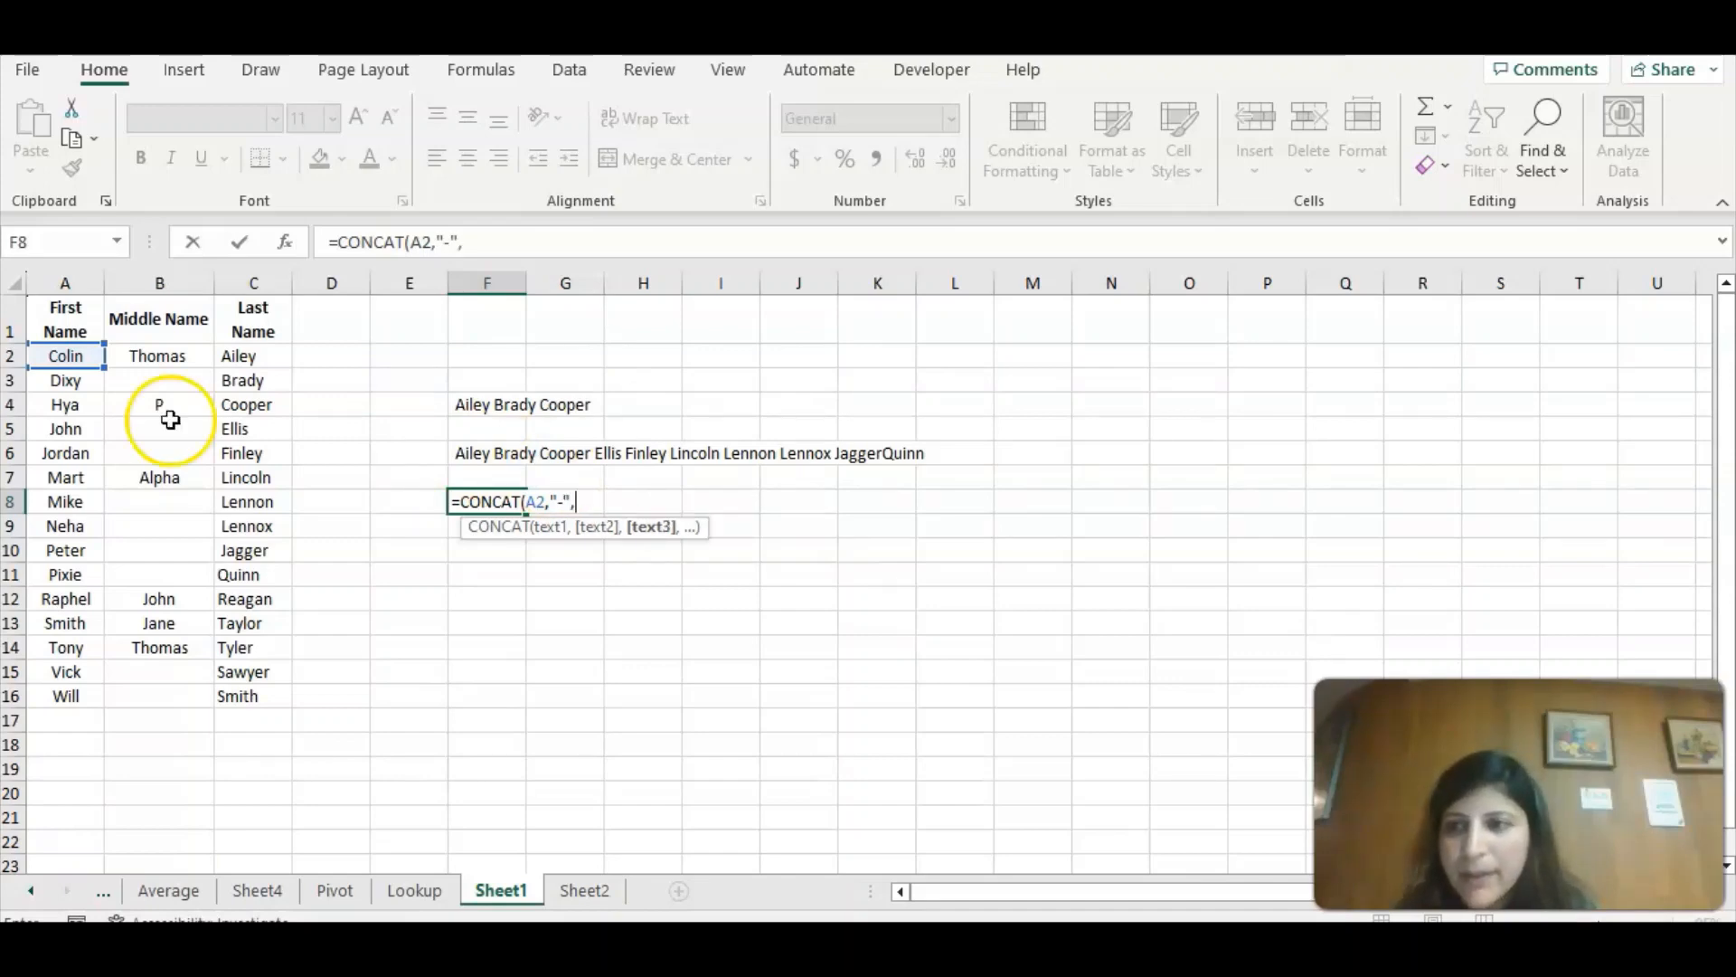
Complete the CONCAT formula in F8 with middle name cell B2, another "-" separator and last name cell C2.
left_click(161, 359)
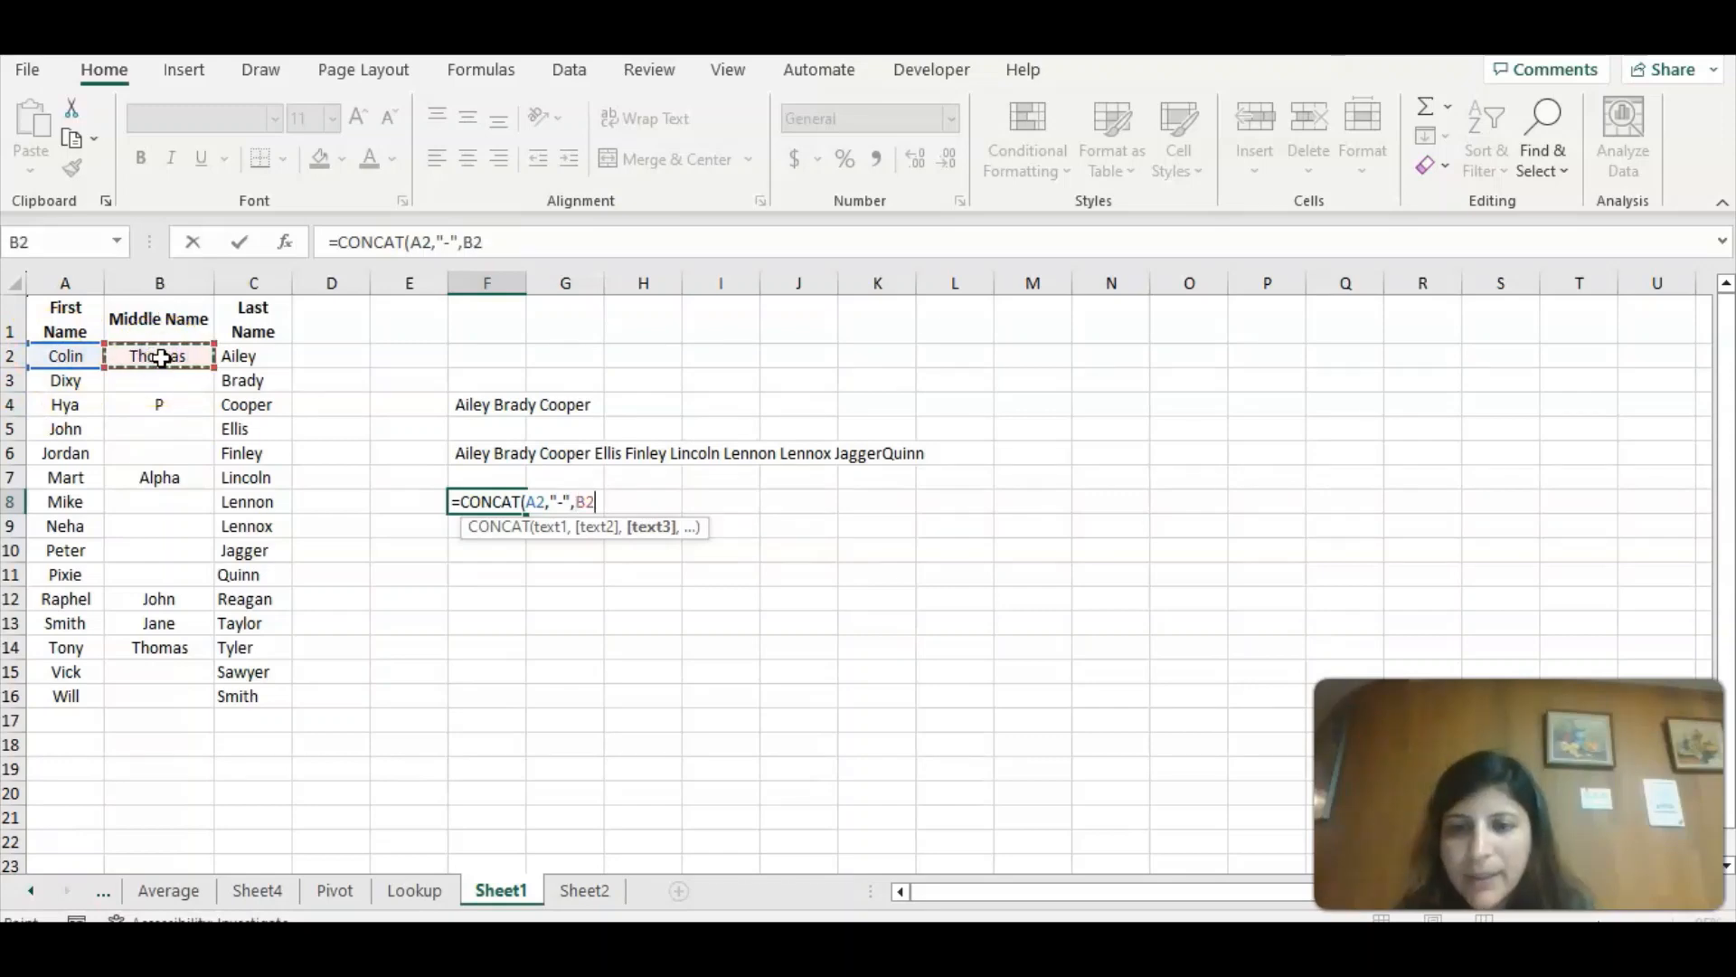
type(",")
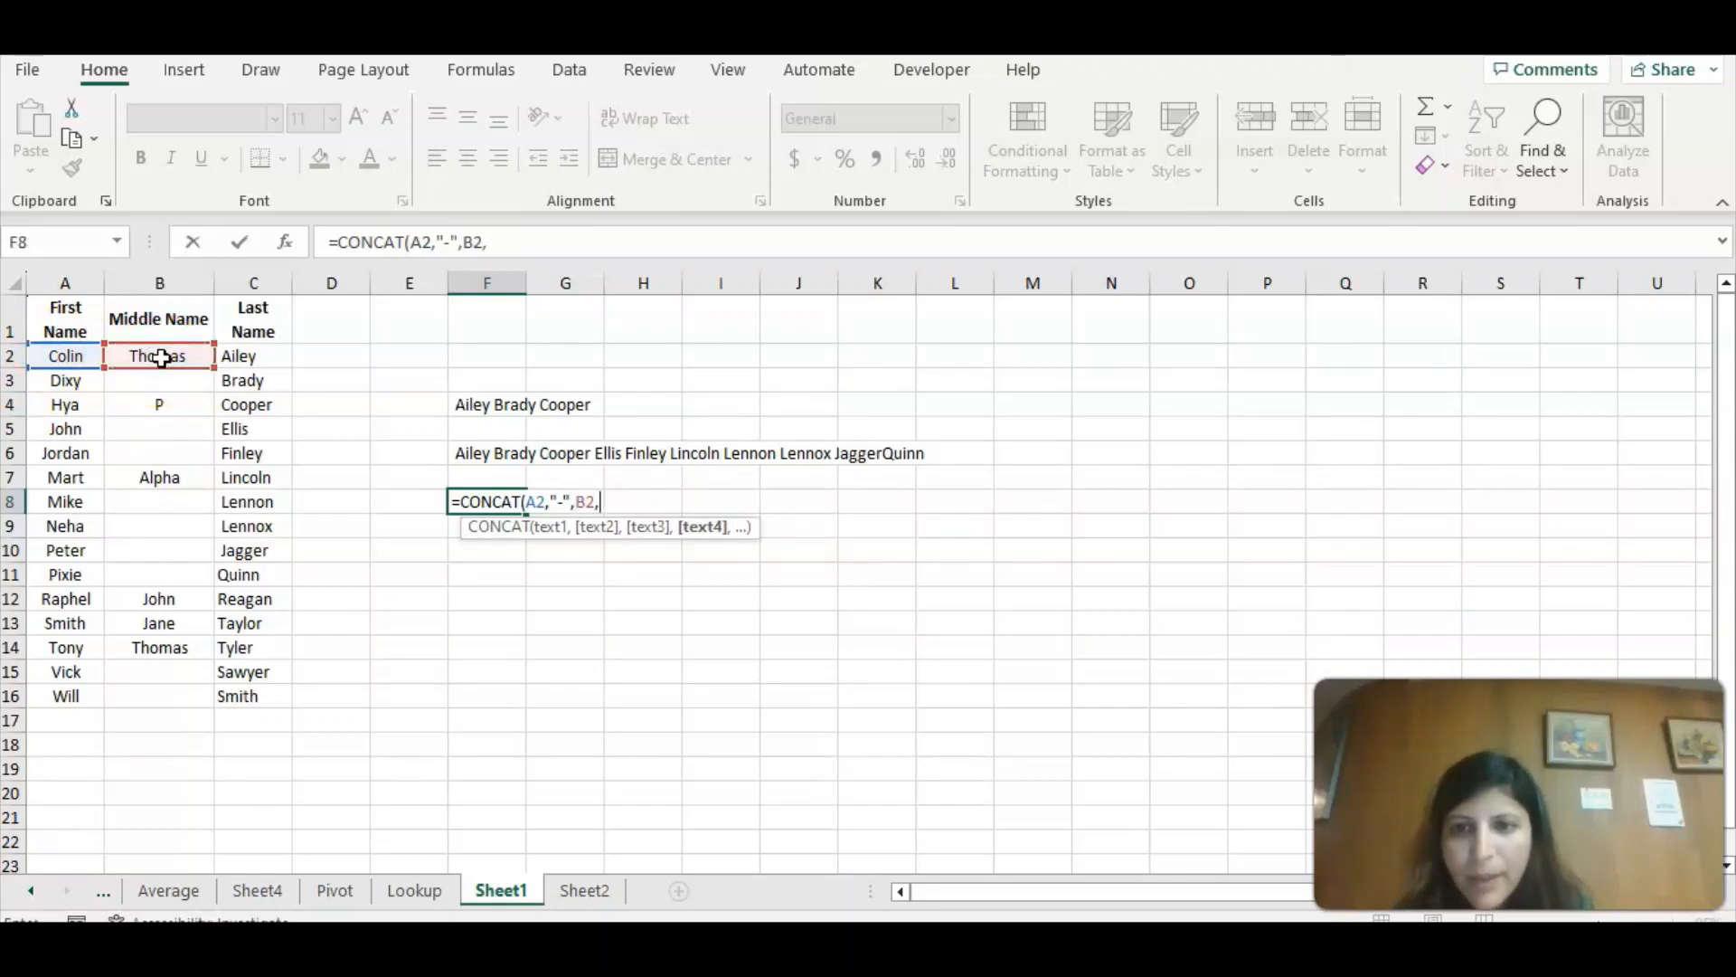
type("\"")
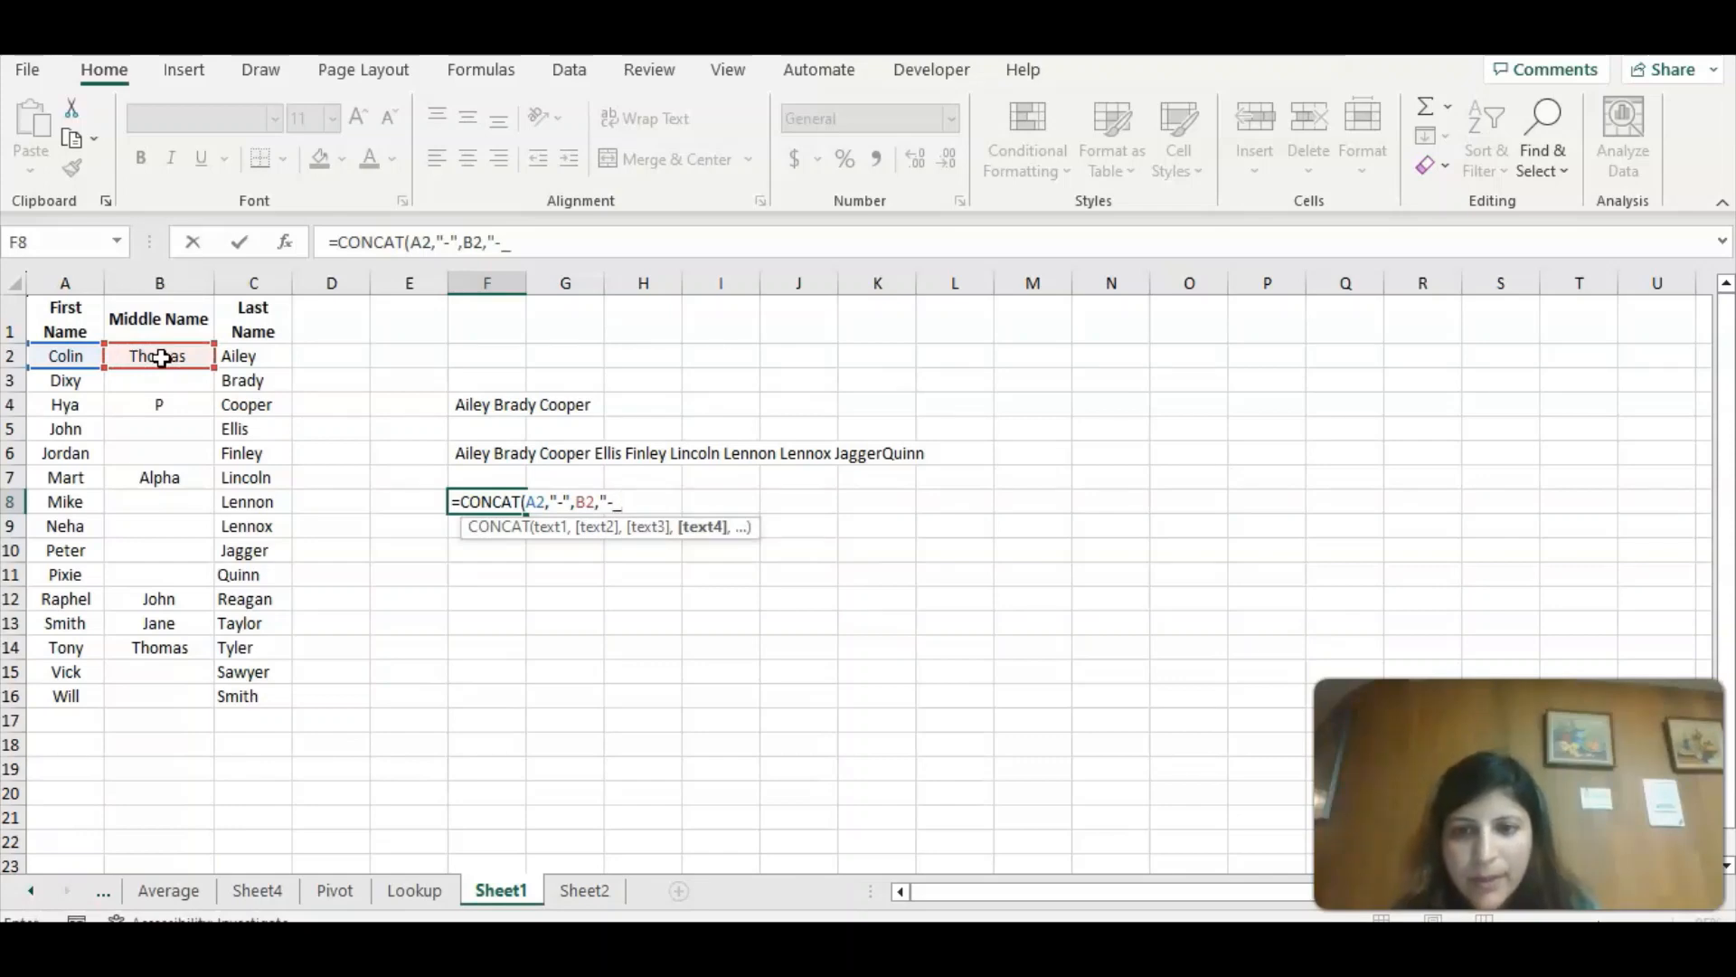
type("-")
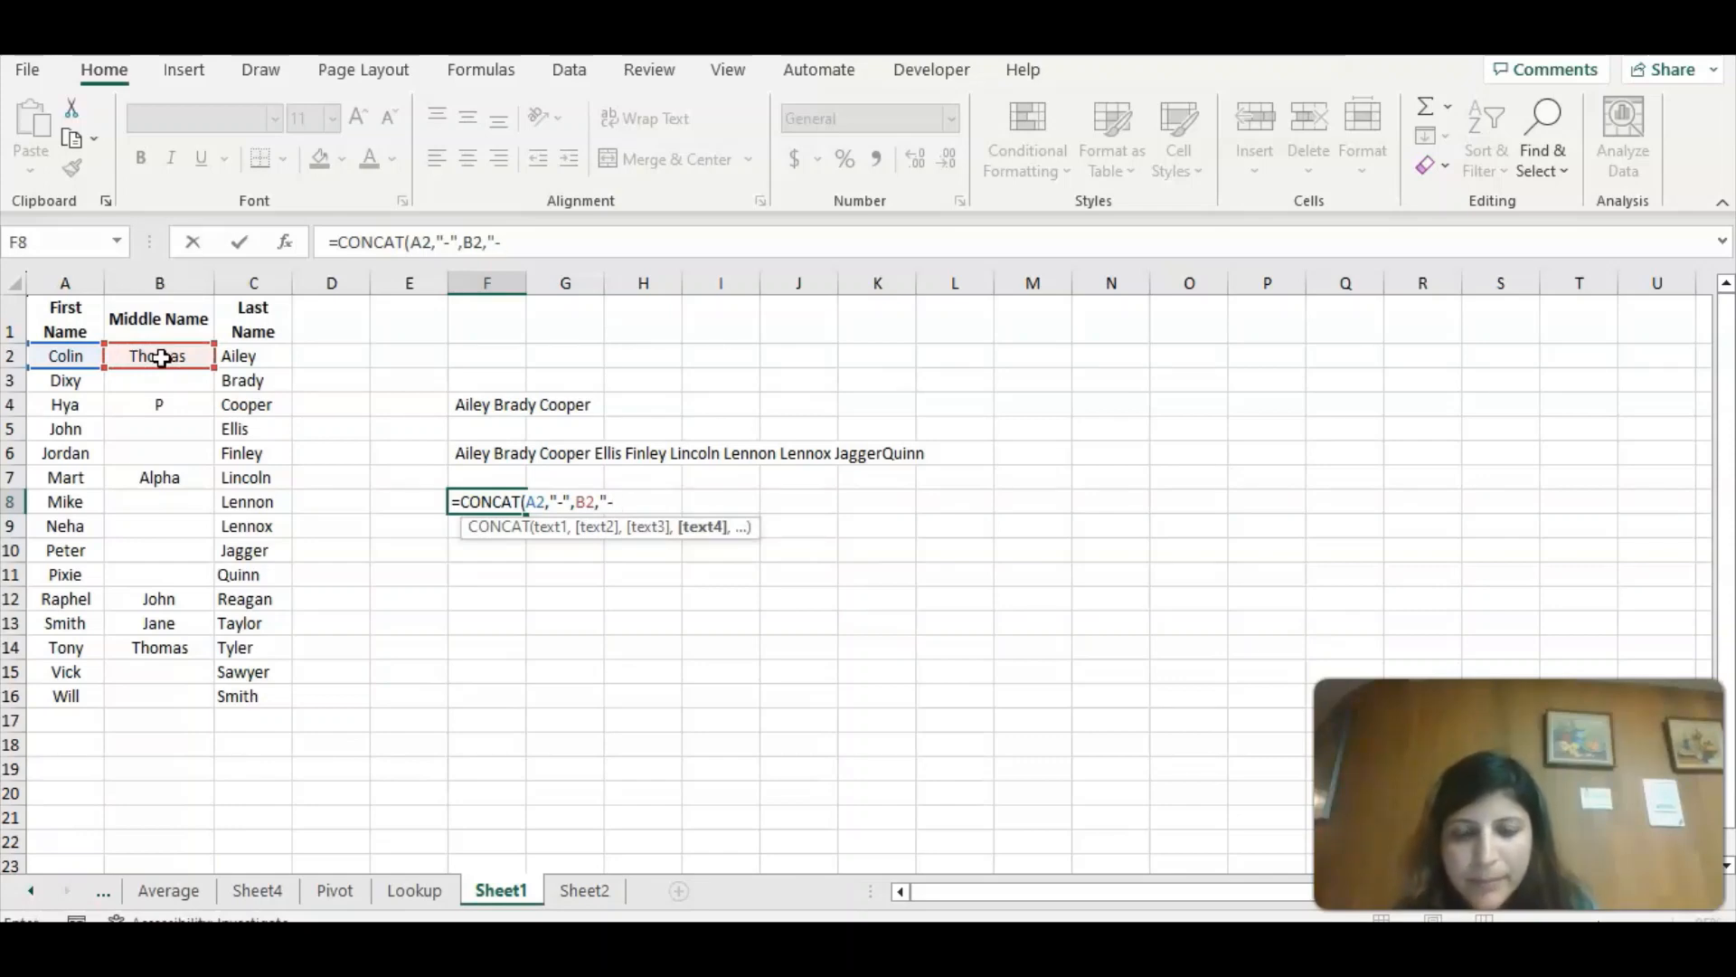
type("\"")
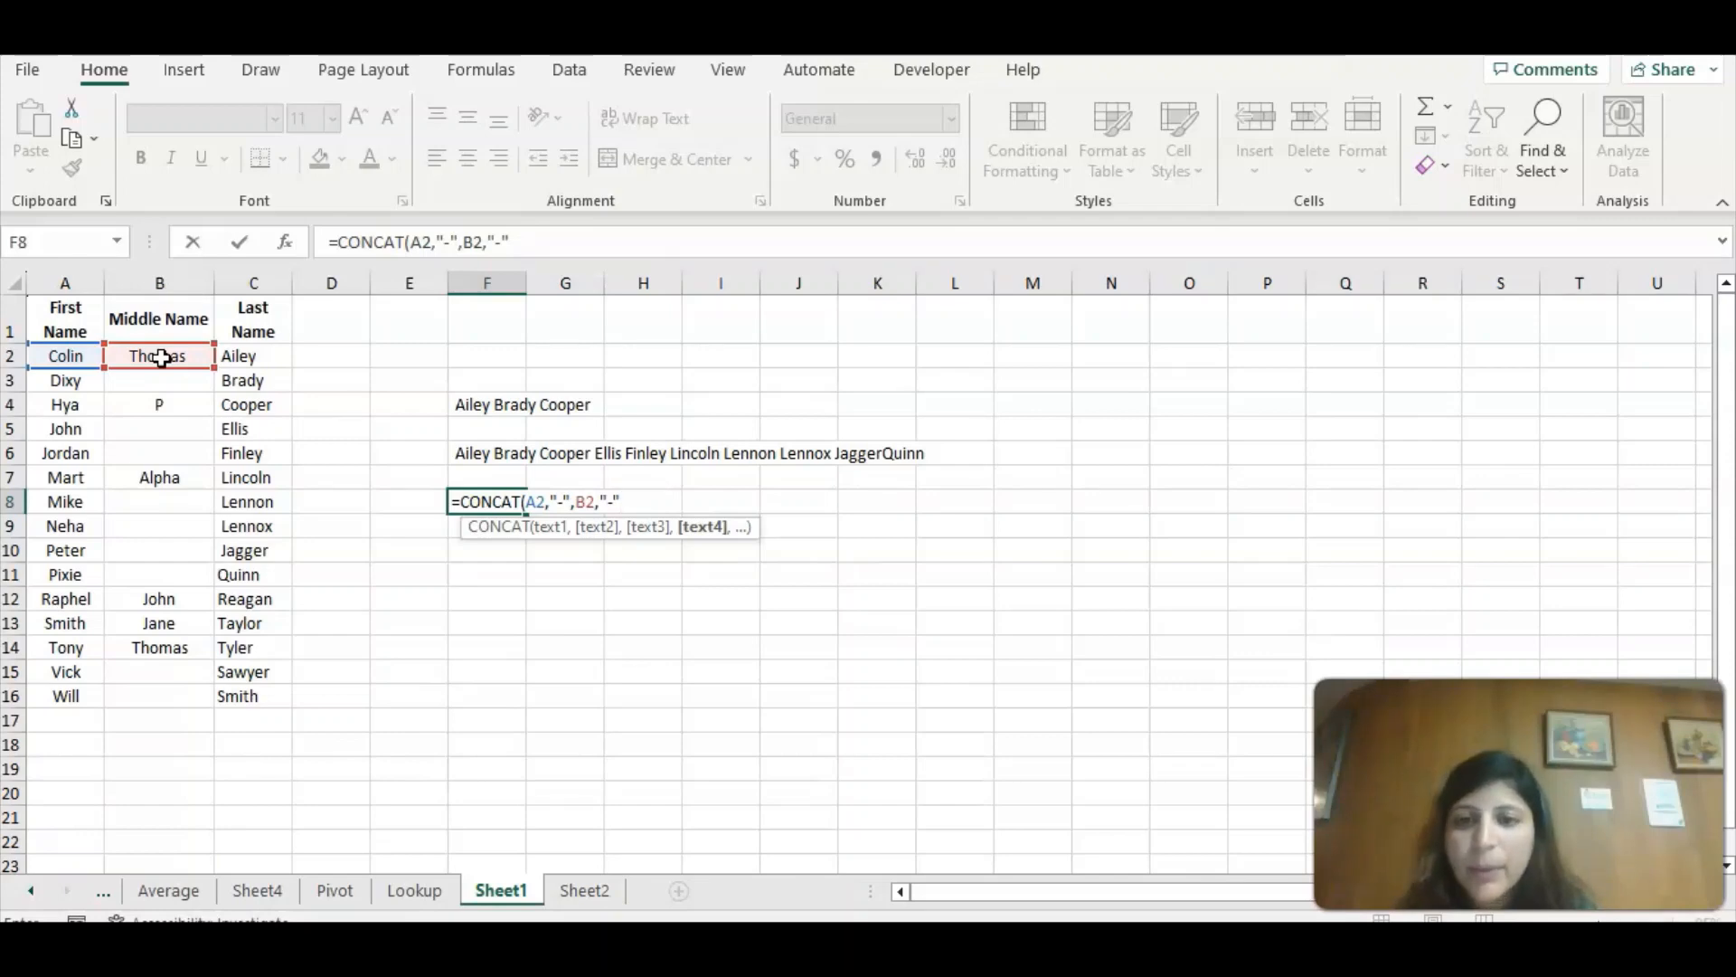
type(",")
left_click(258, 354)
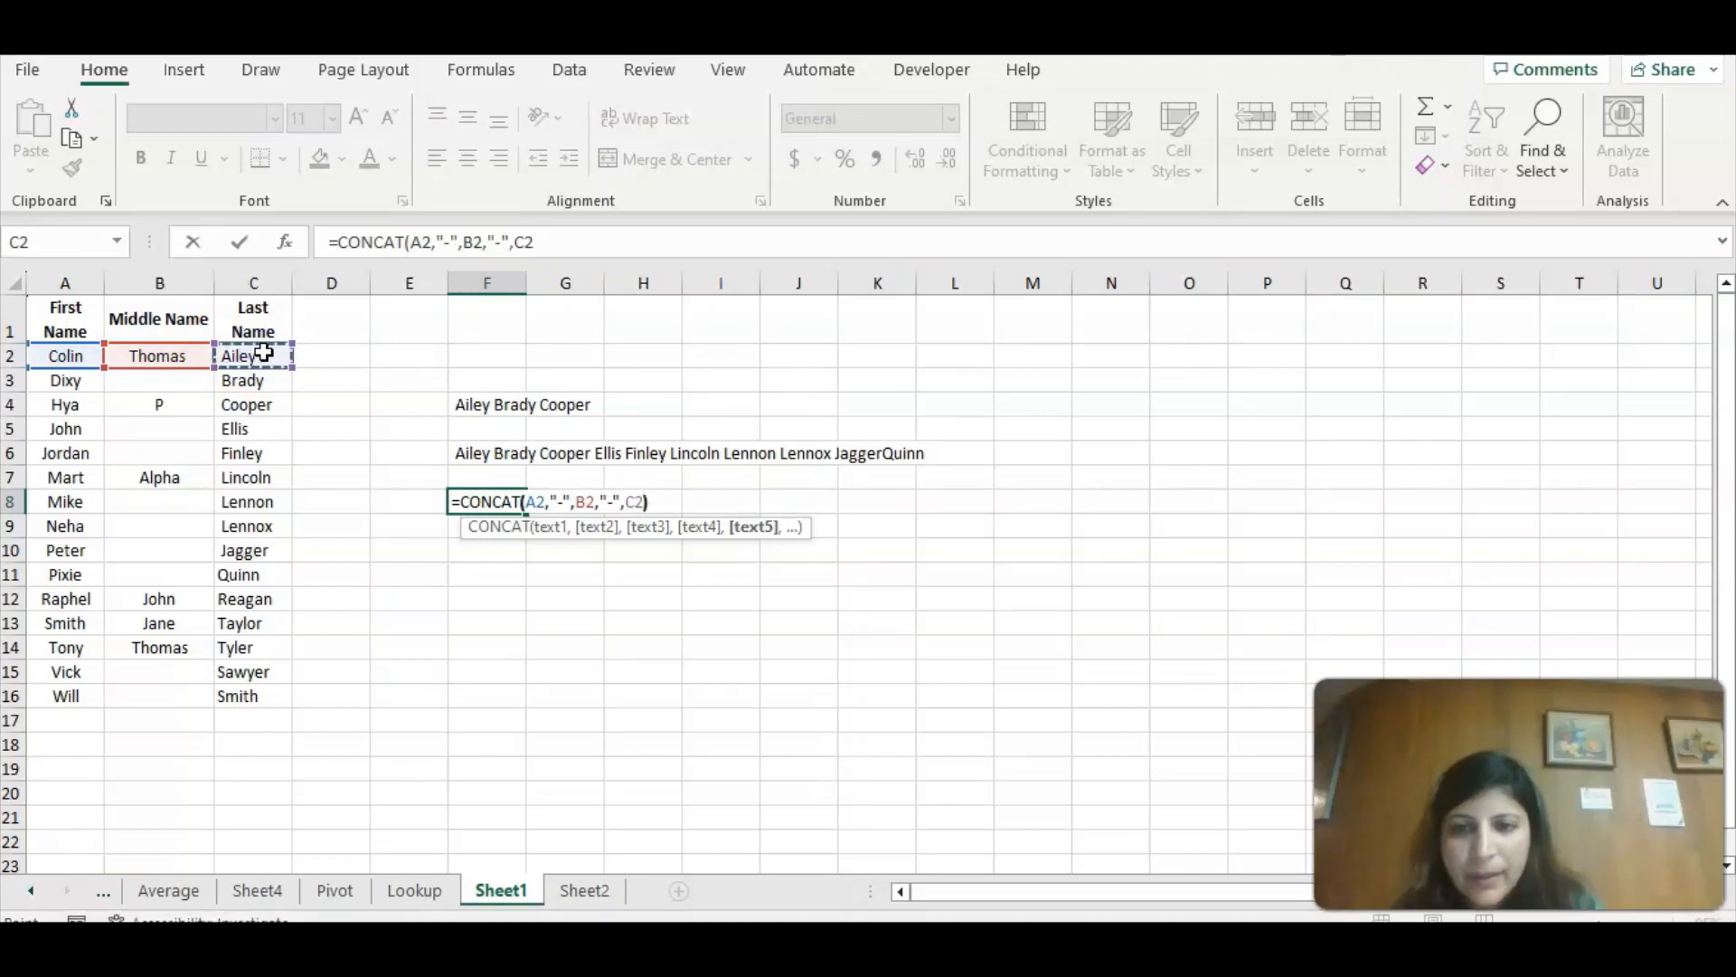
type(")")
key("Return")
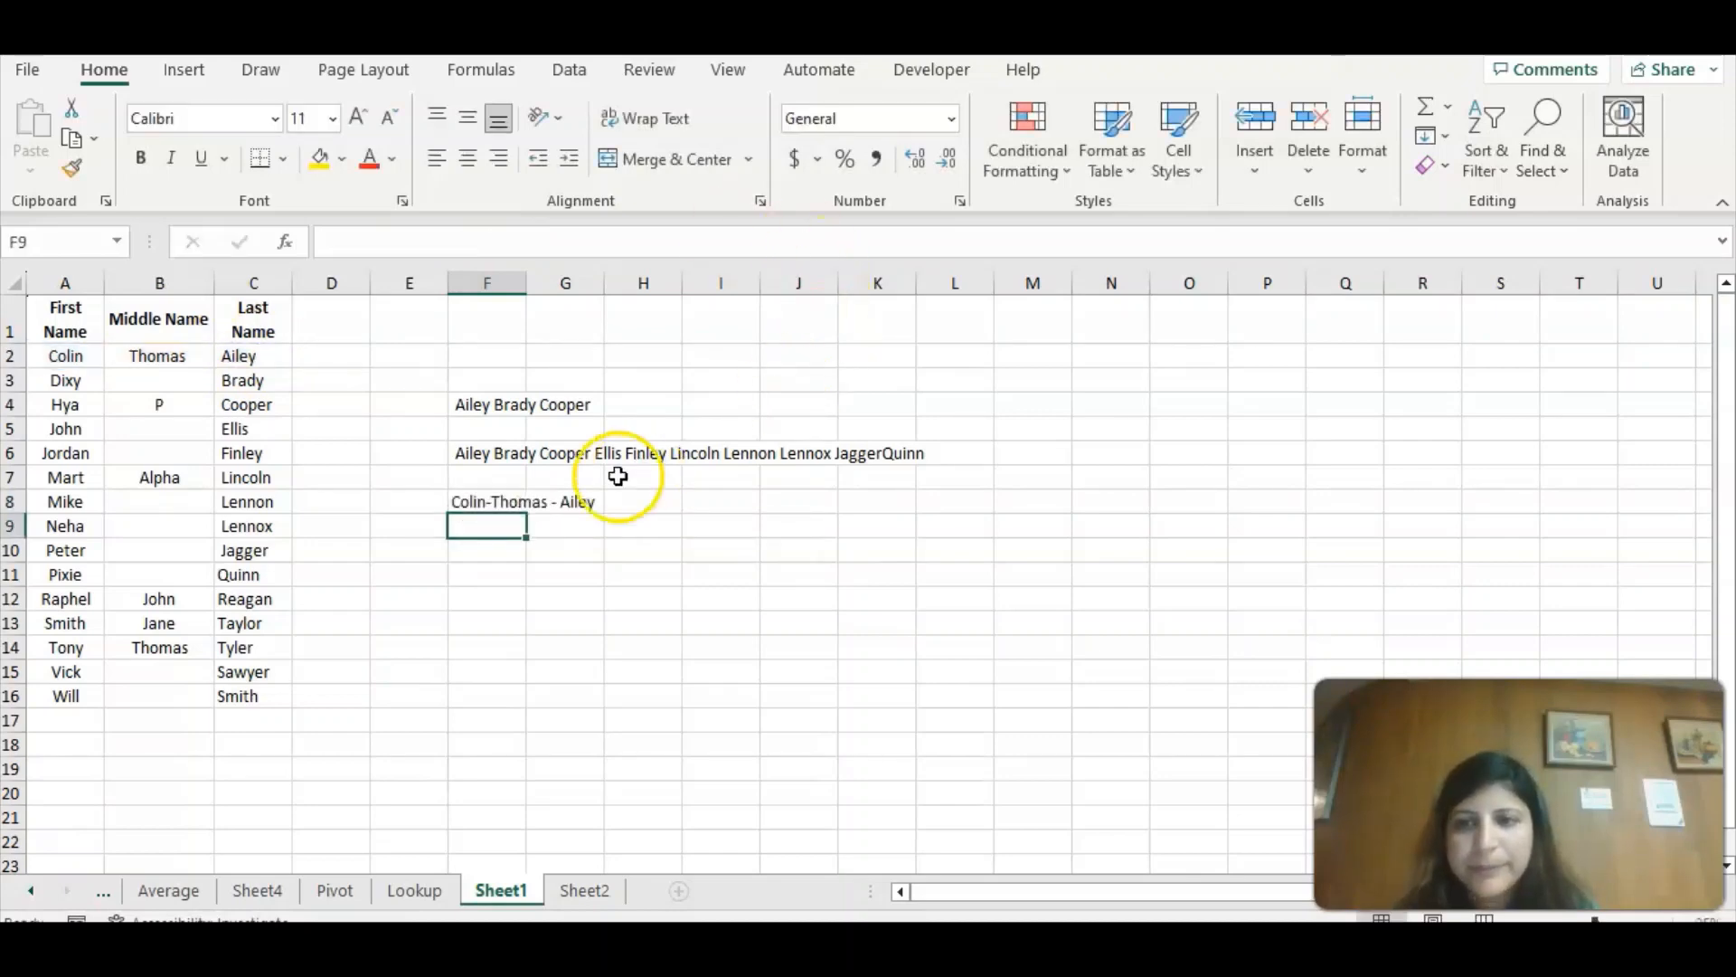
left_click(504, 502)
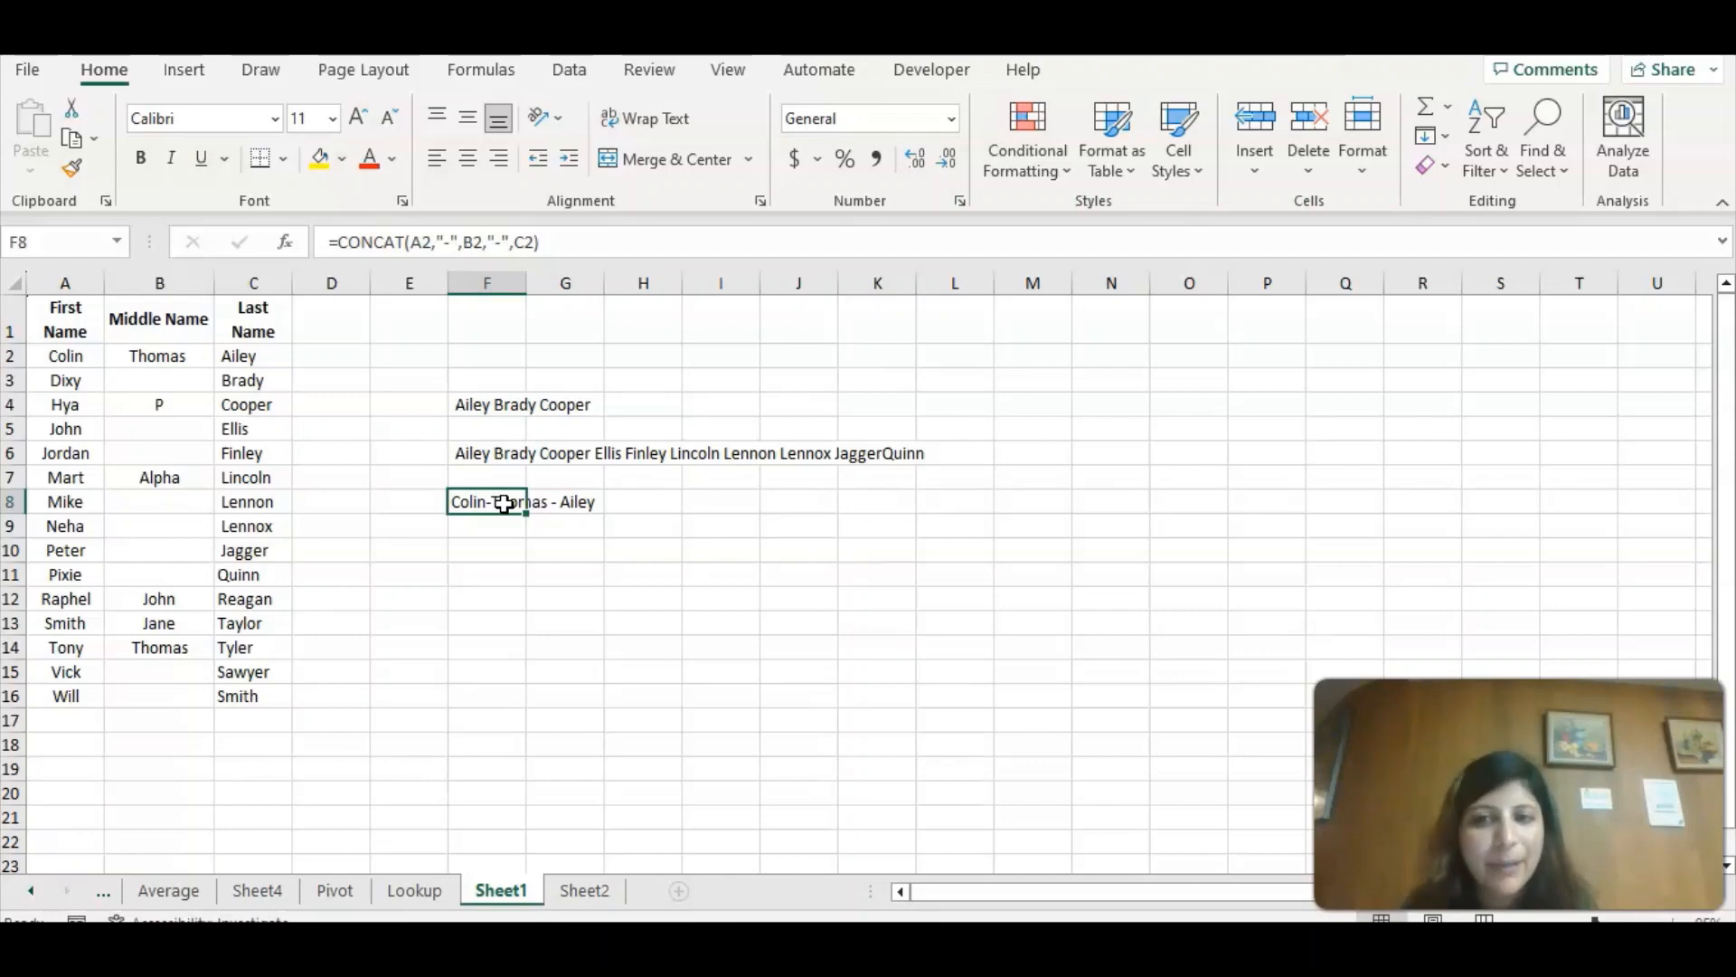
Start a TEXTJOIN formula in F11 with "-" as the delimiter.
left_click(488, 577)
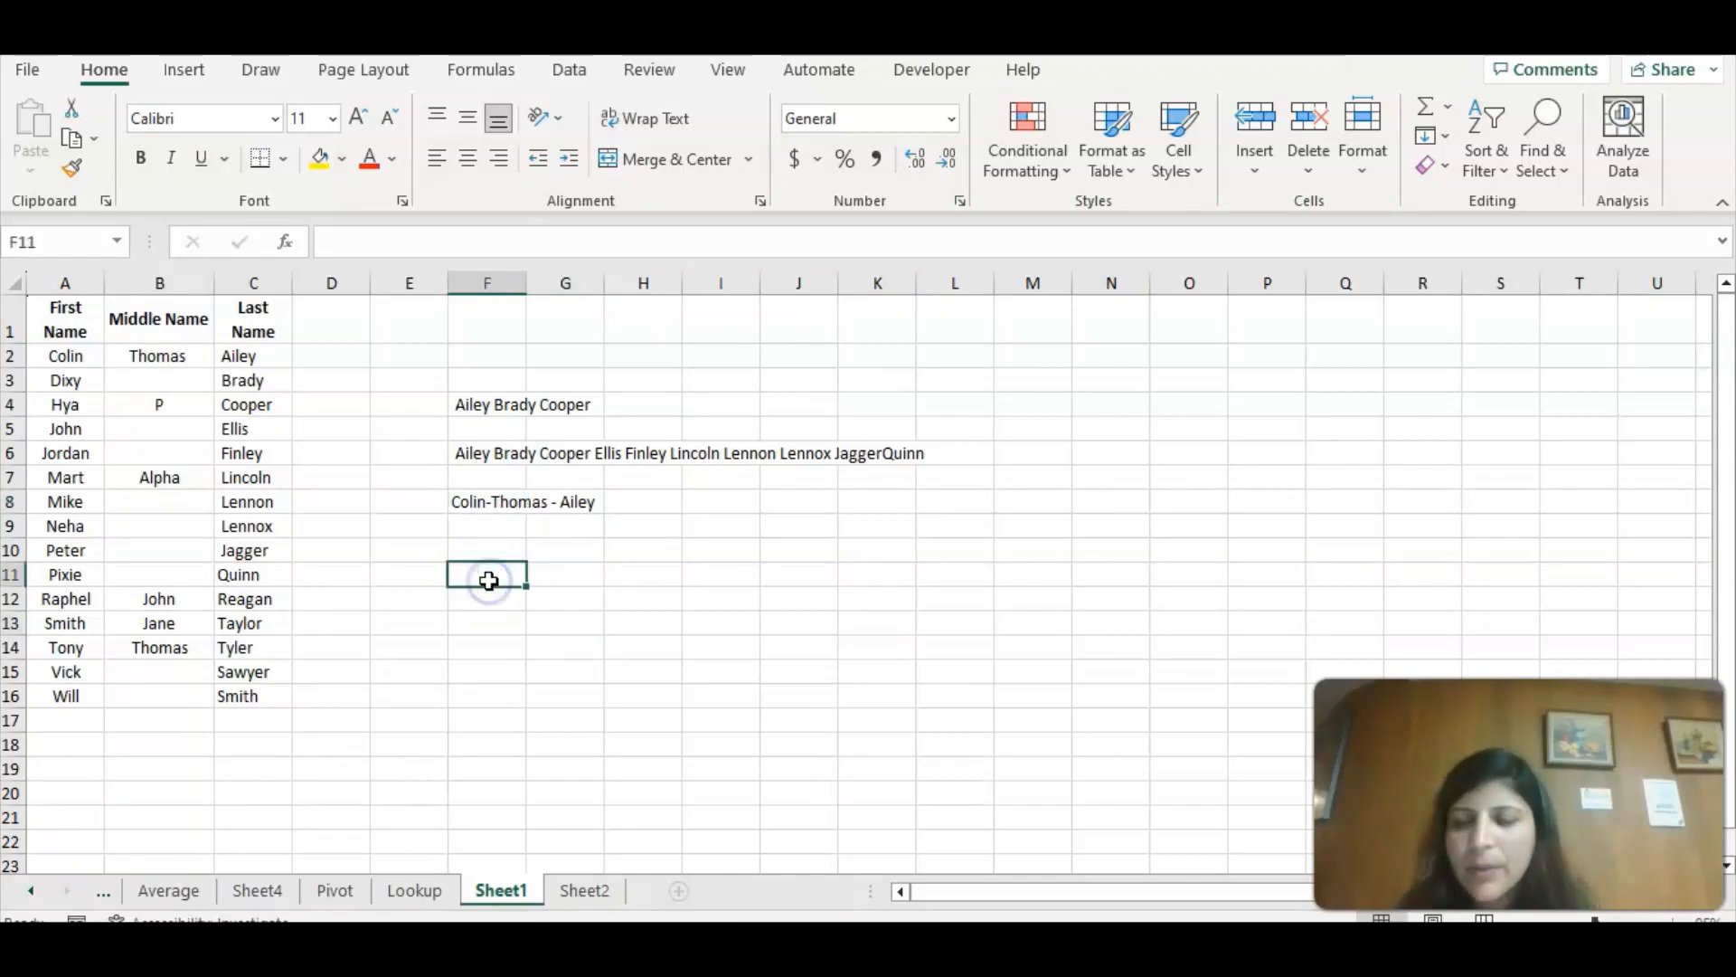
double_click(489, 581)
type("=t")
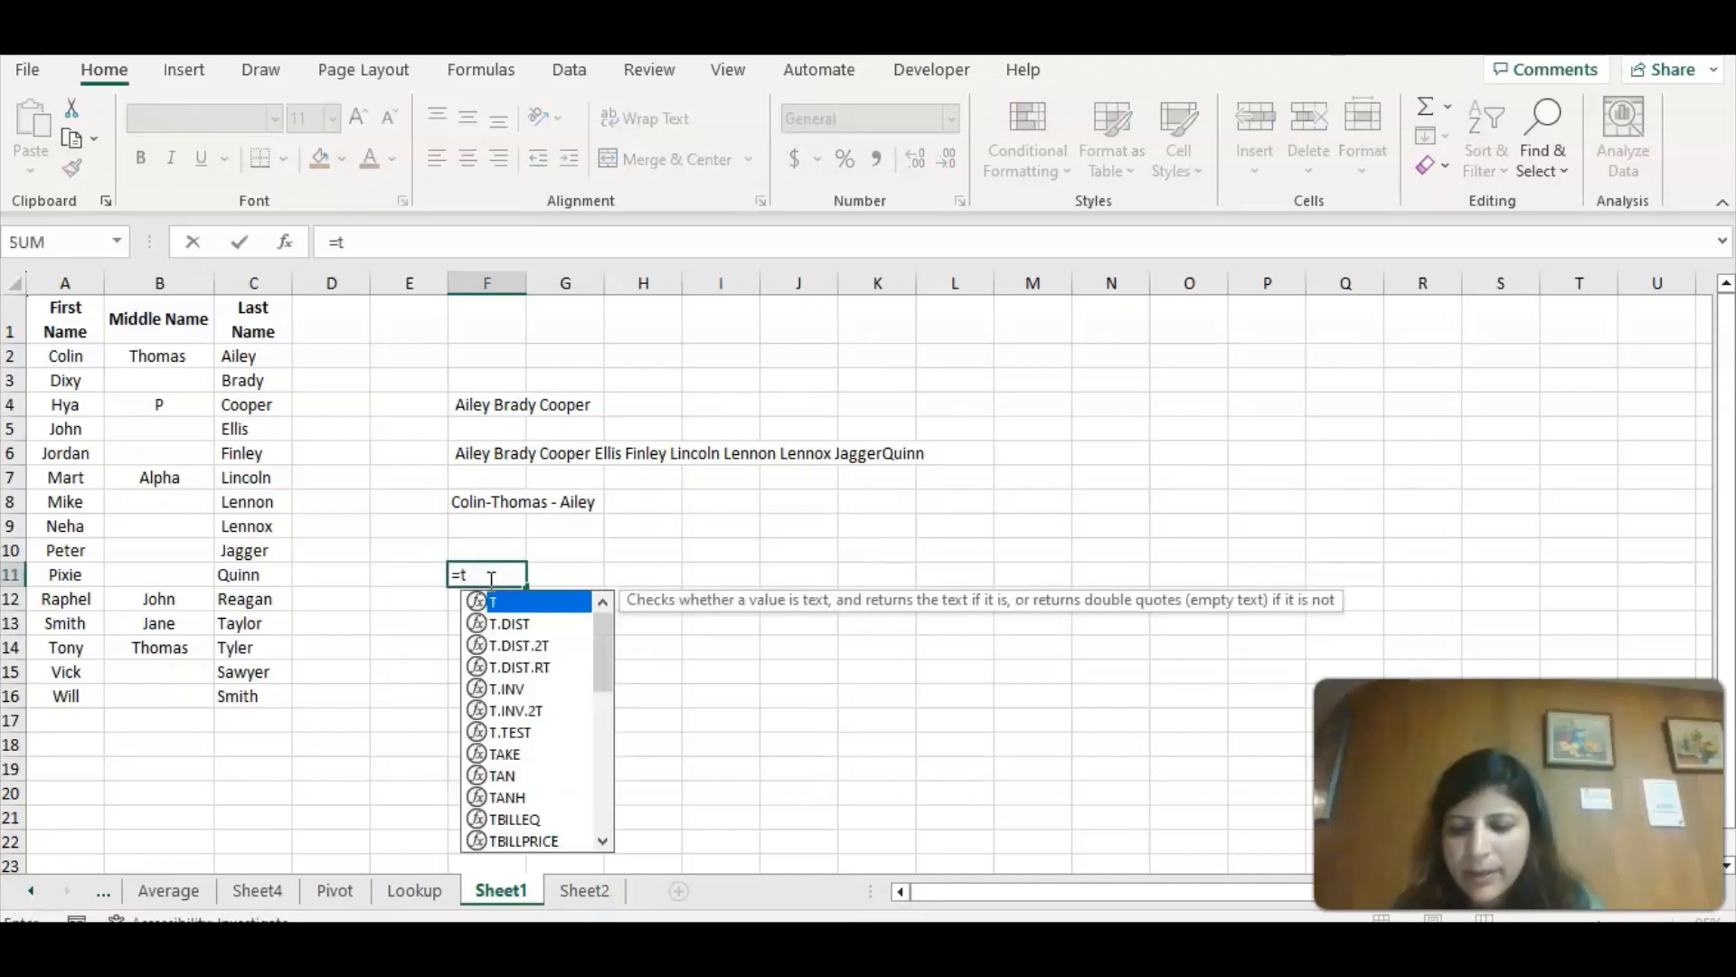
type("ext")
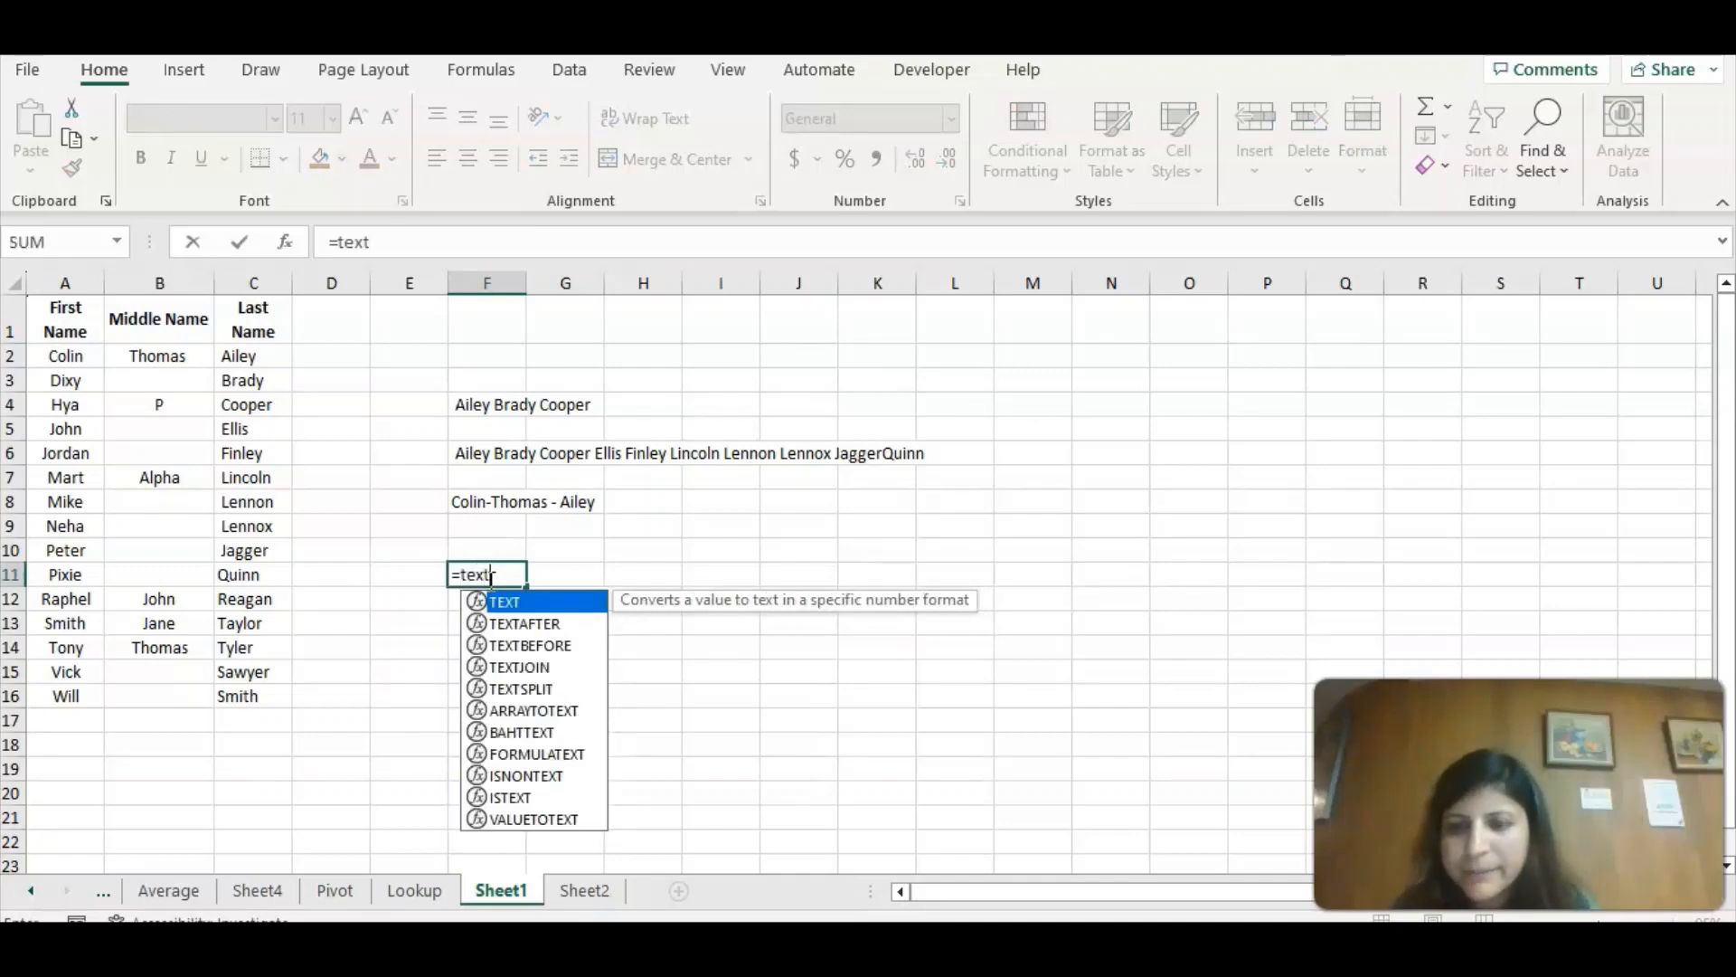
type("j")
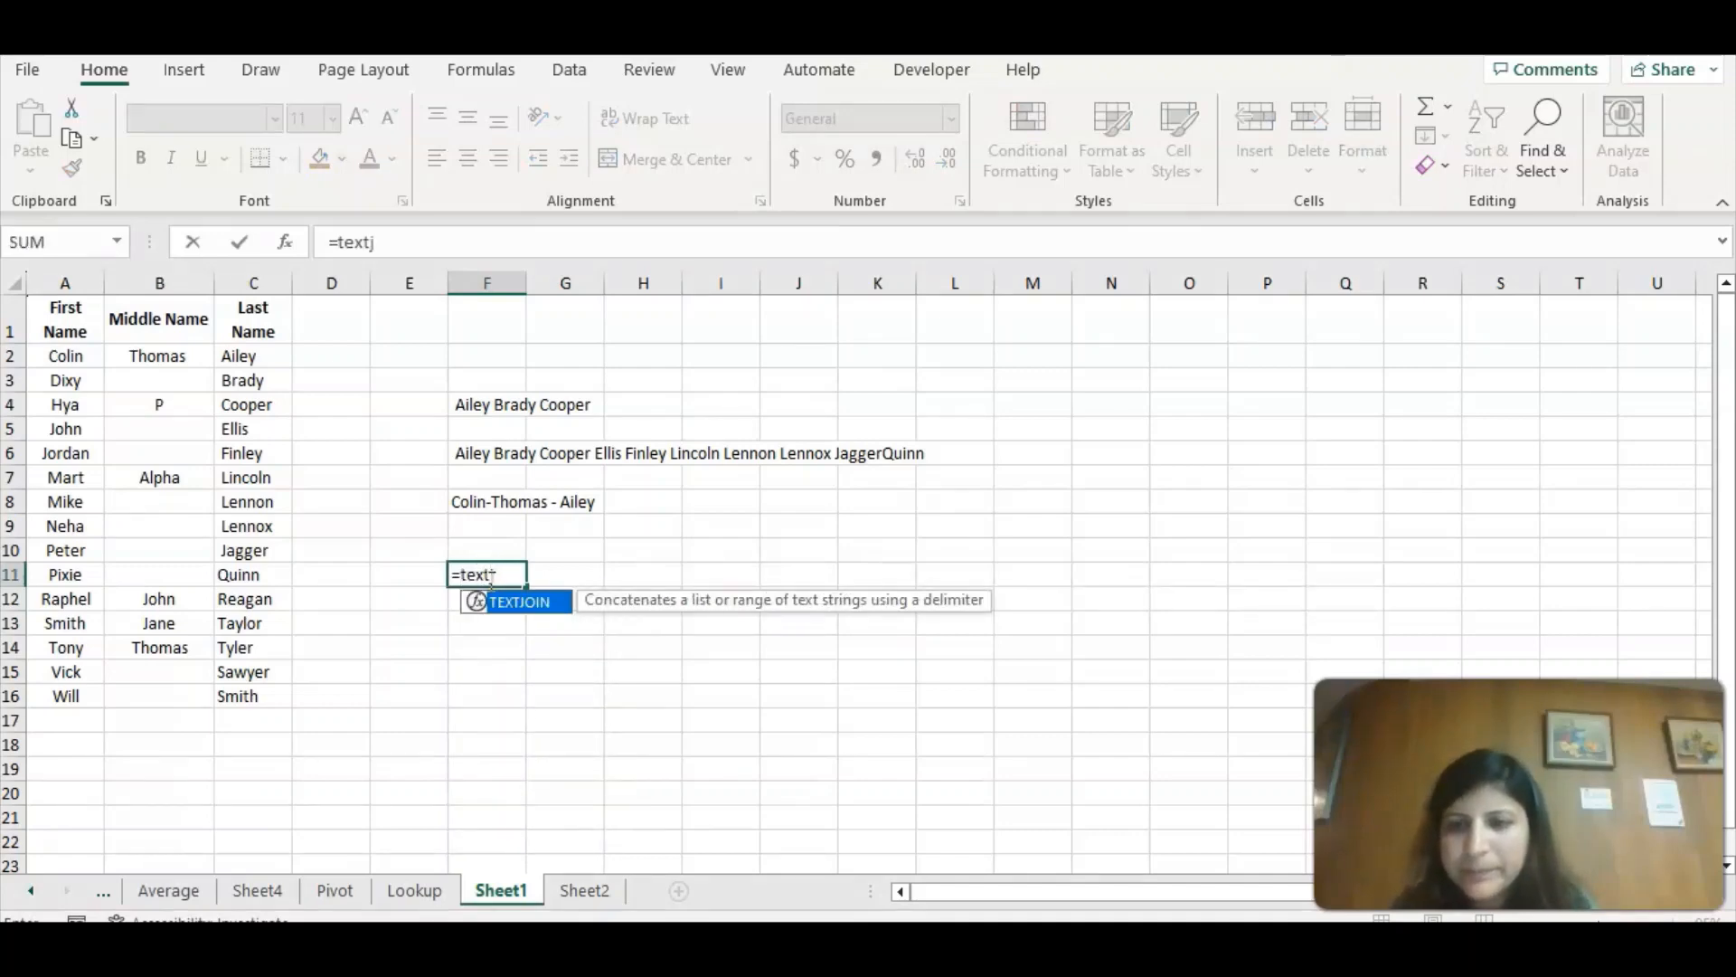
double_click(541, 603)
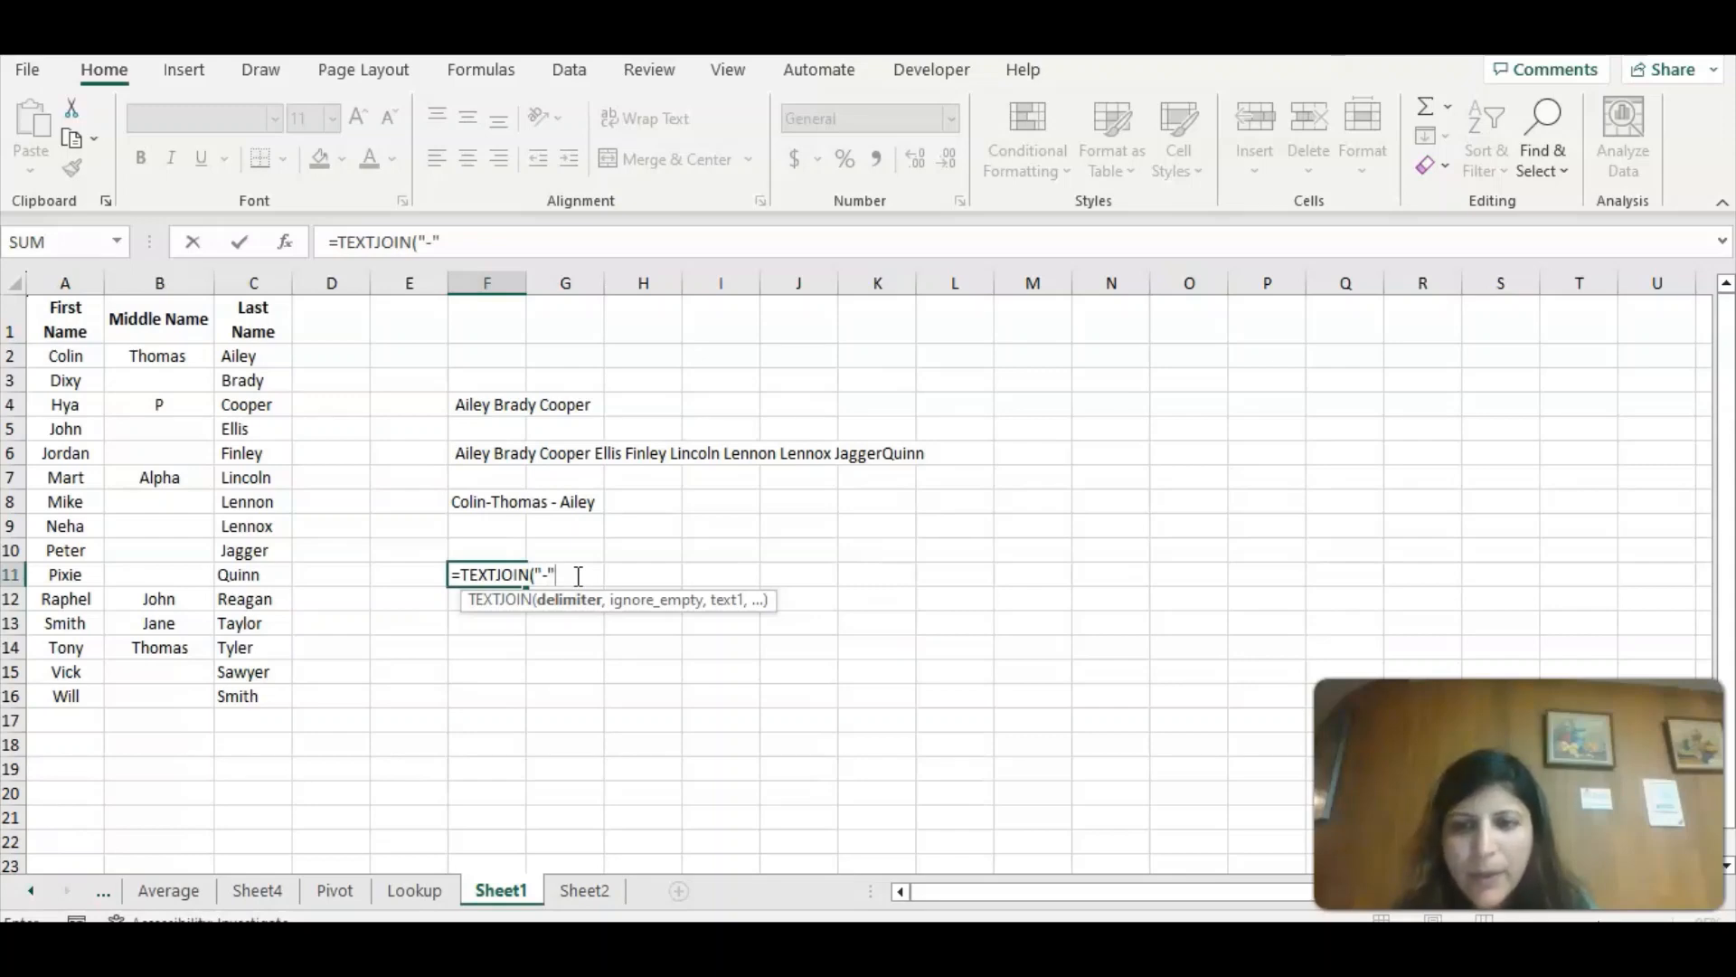
type(",")
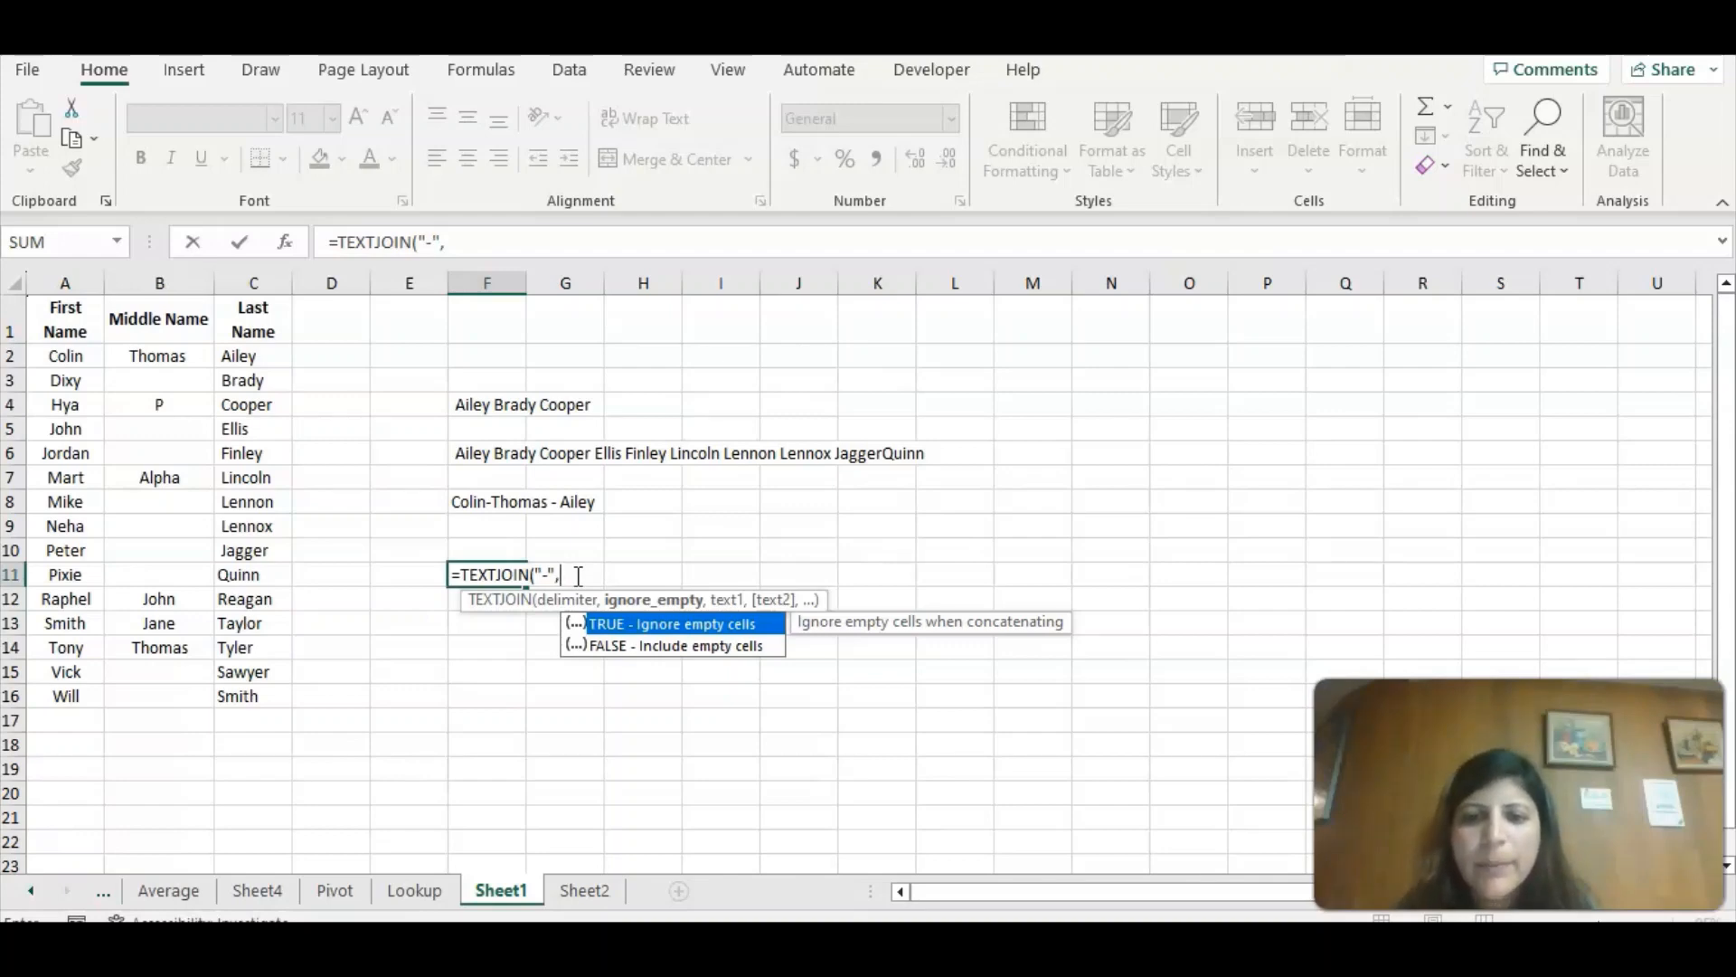
Complete the TEXTJOIN formula in F11 with TRUE to ignore empty cells and the middle name range B2:B17.
double_click(620, 626)
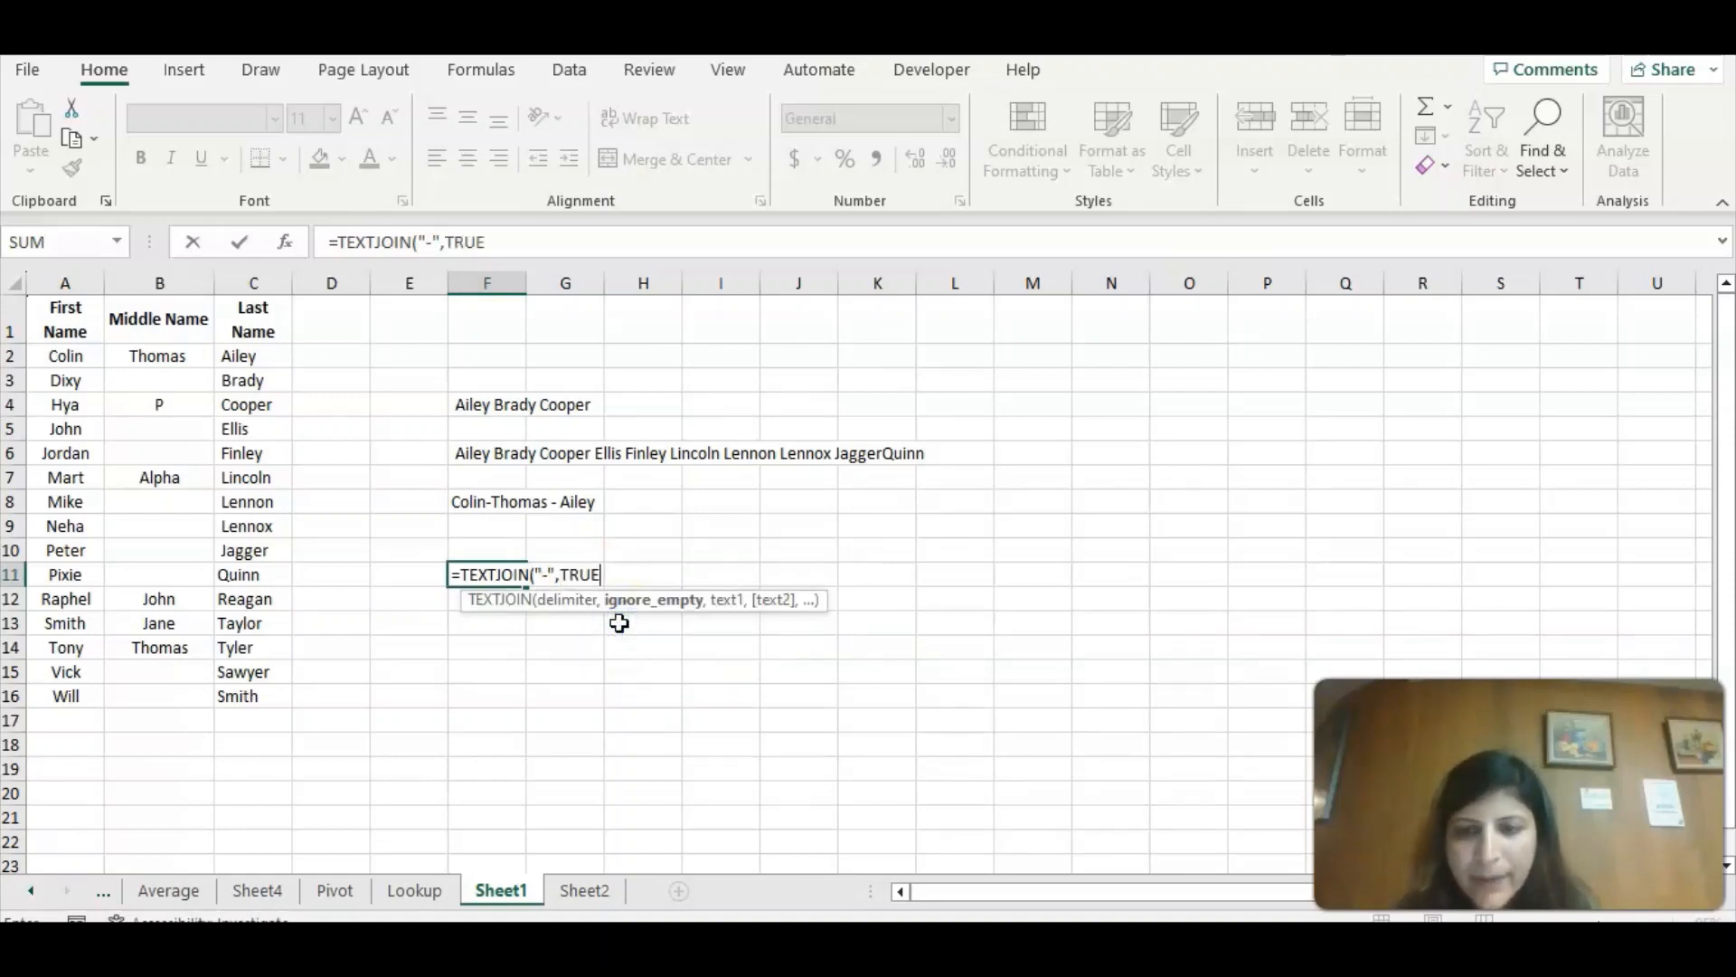
type(",")
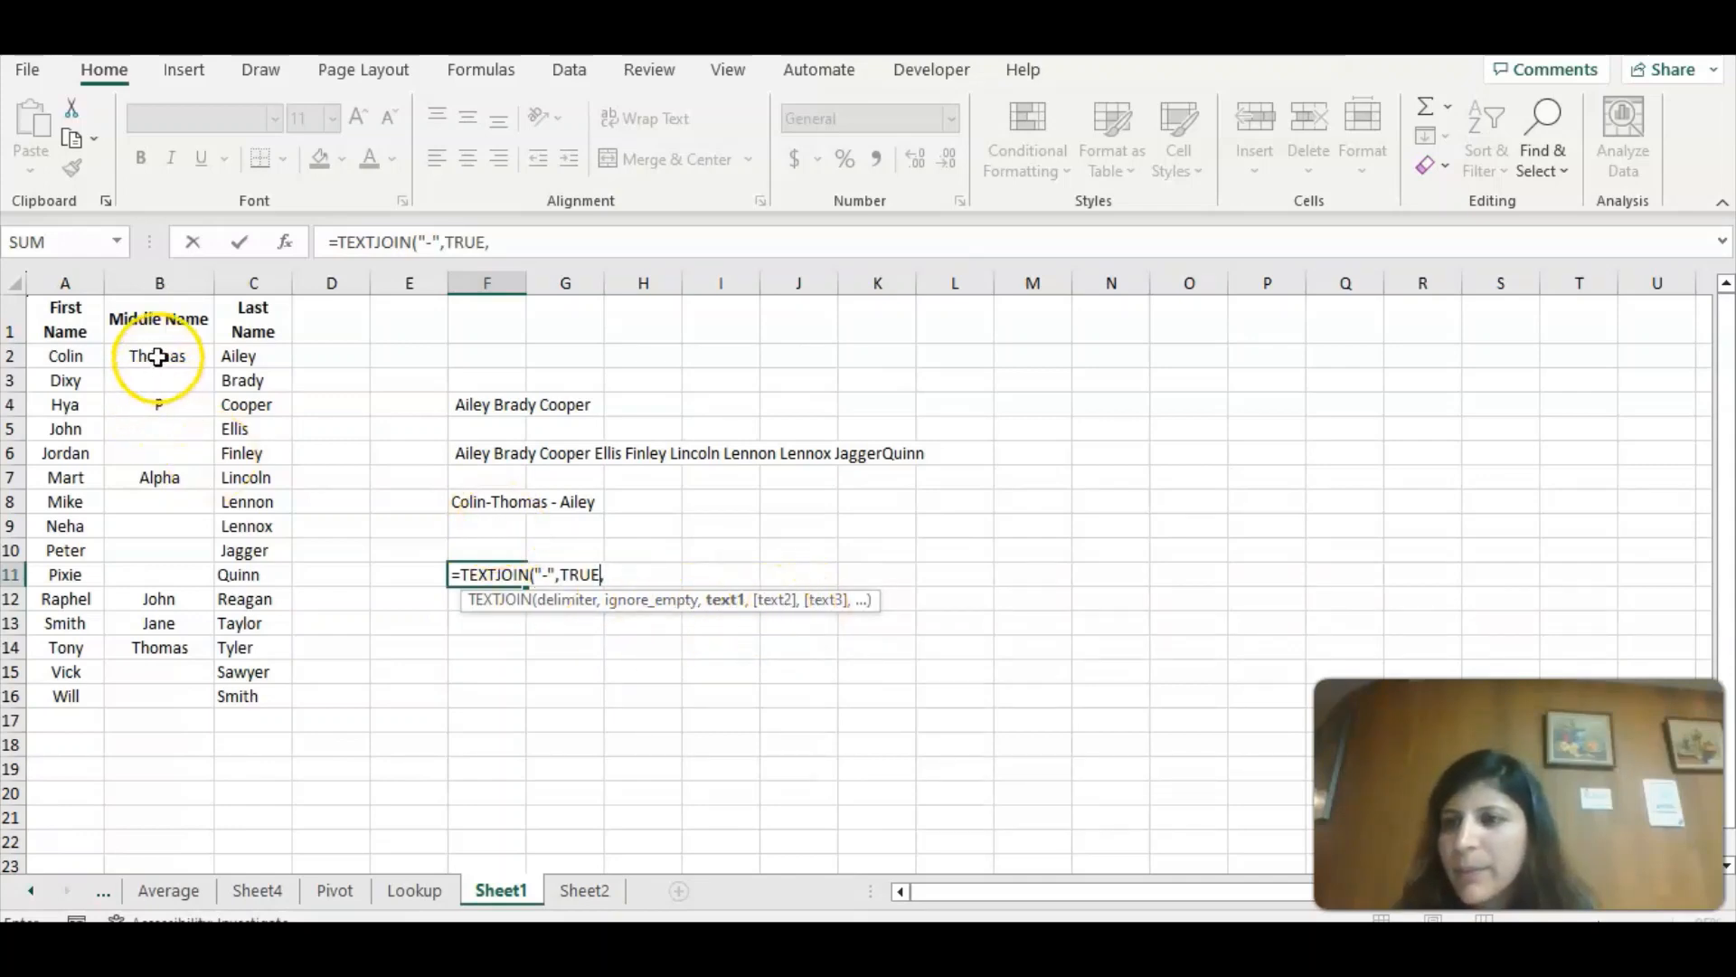
left_click_drag(158, 357, 164, 715)
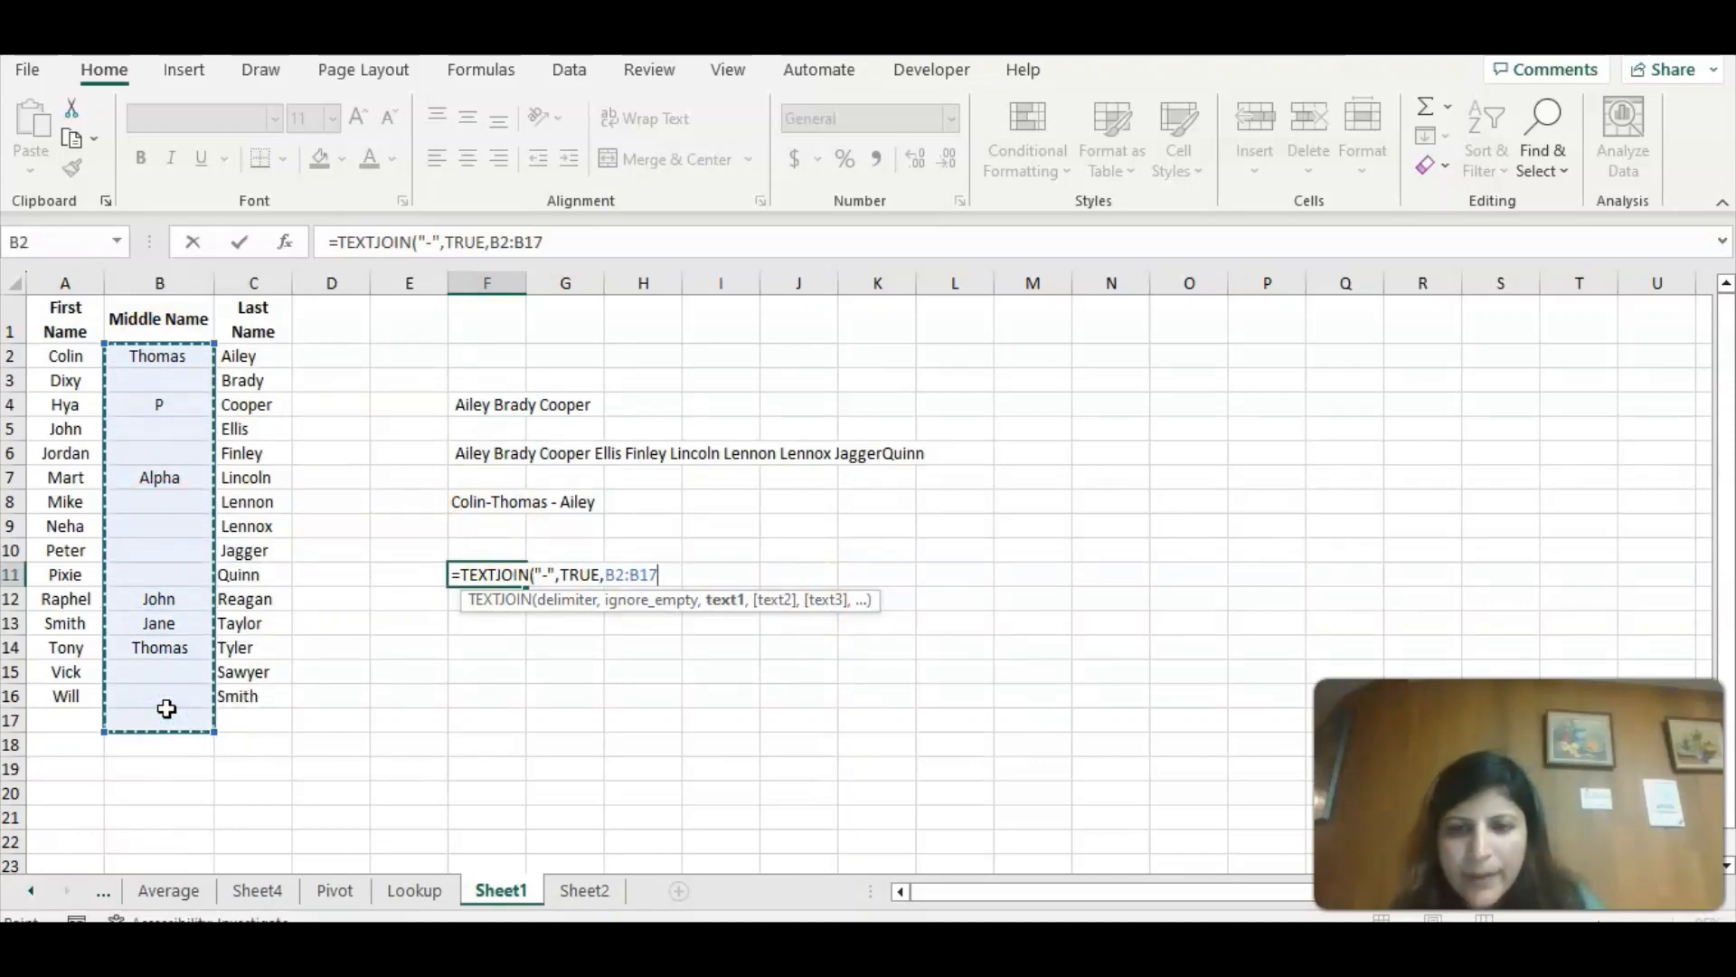
type(")")
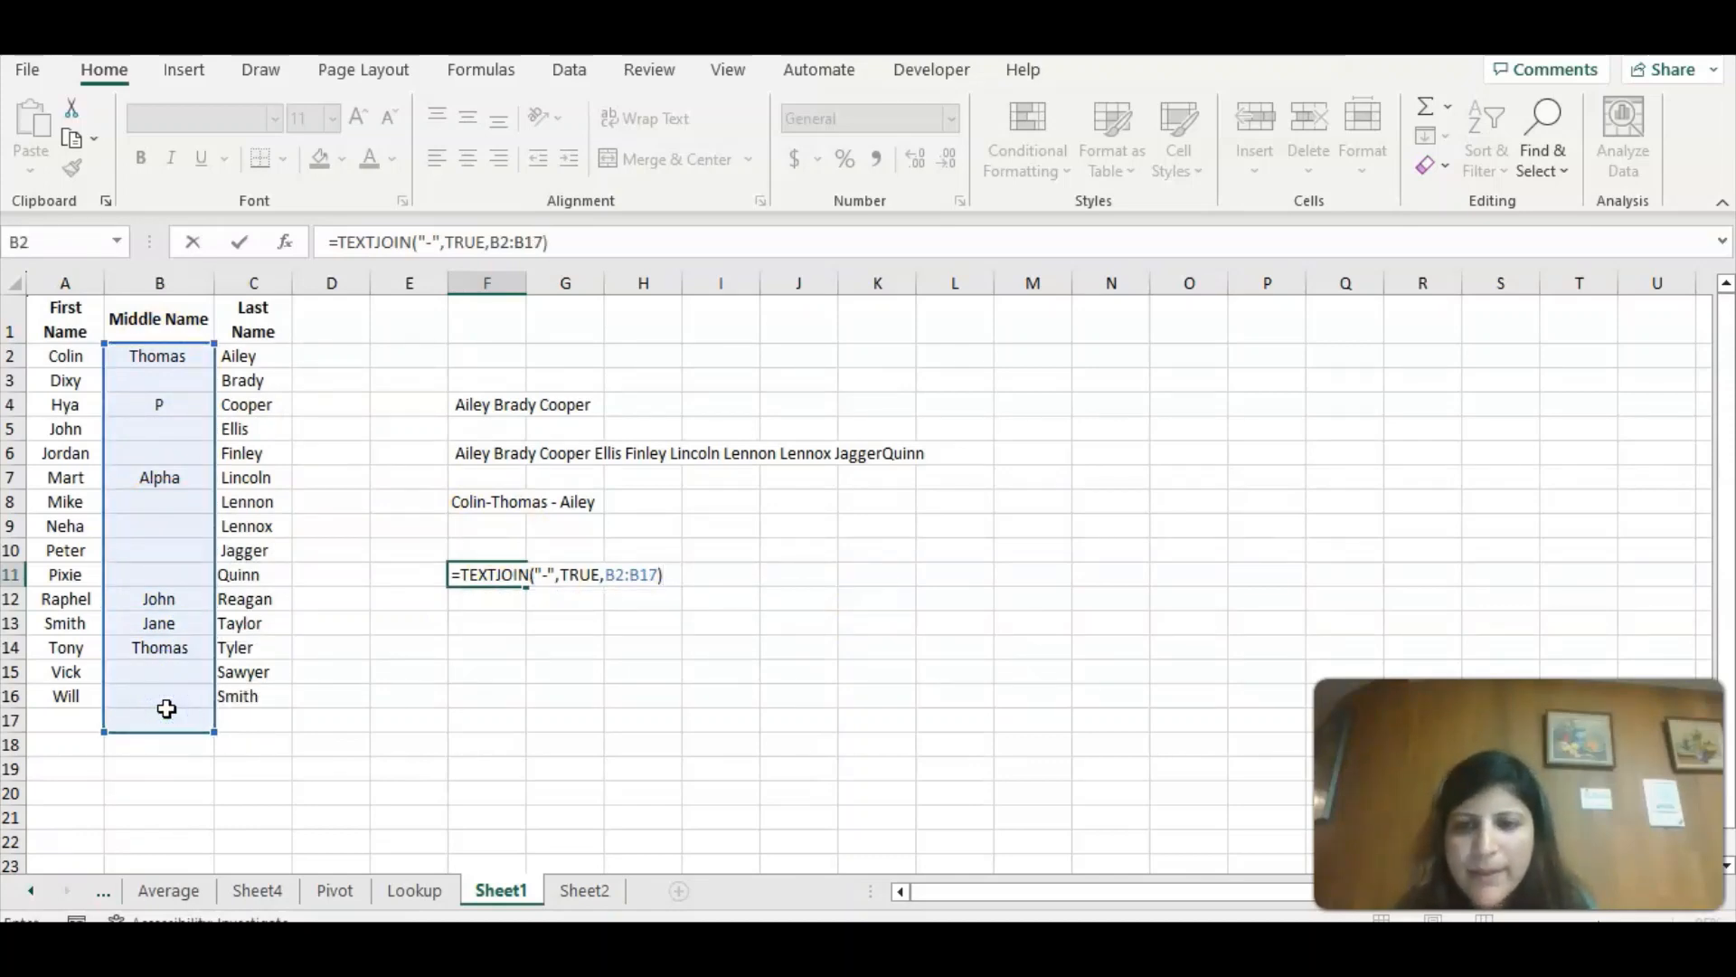
key("Return")
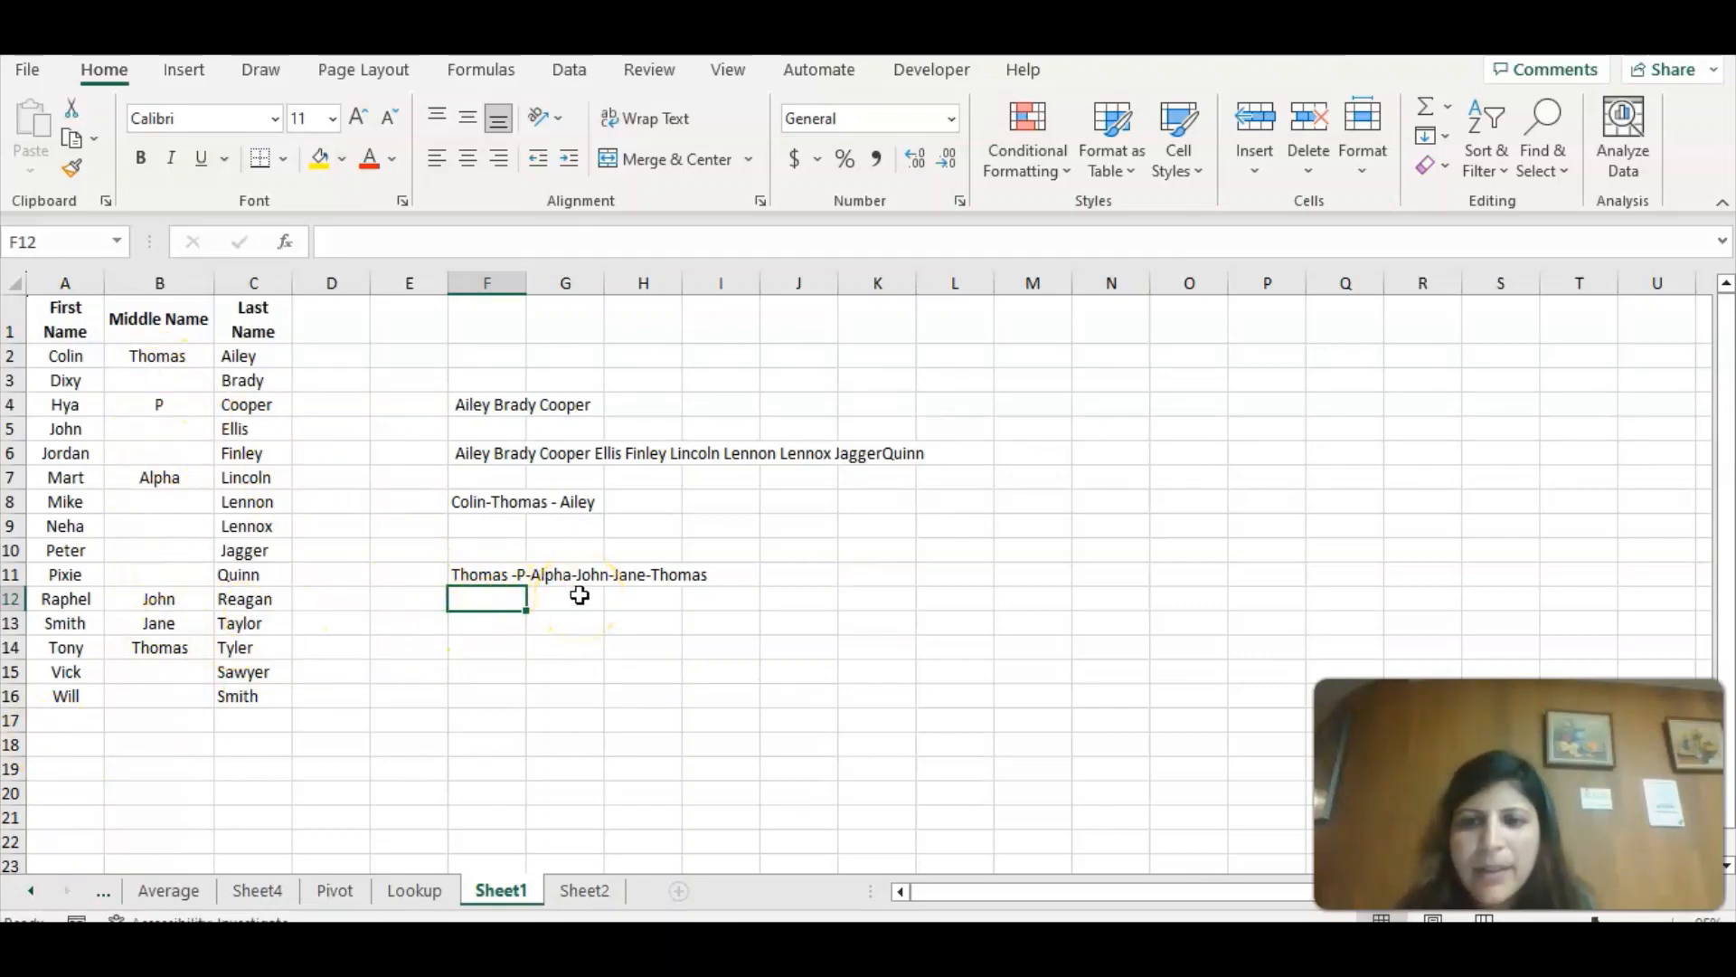
Start a second TEXTJOIN formula in F12 with "-" as the delimiter.
left_click(470, 607)
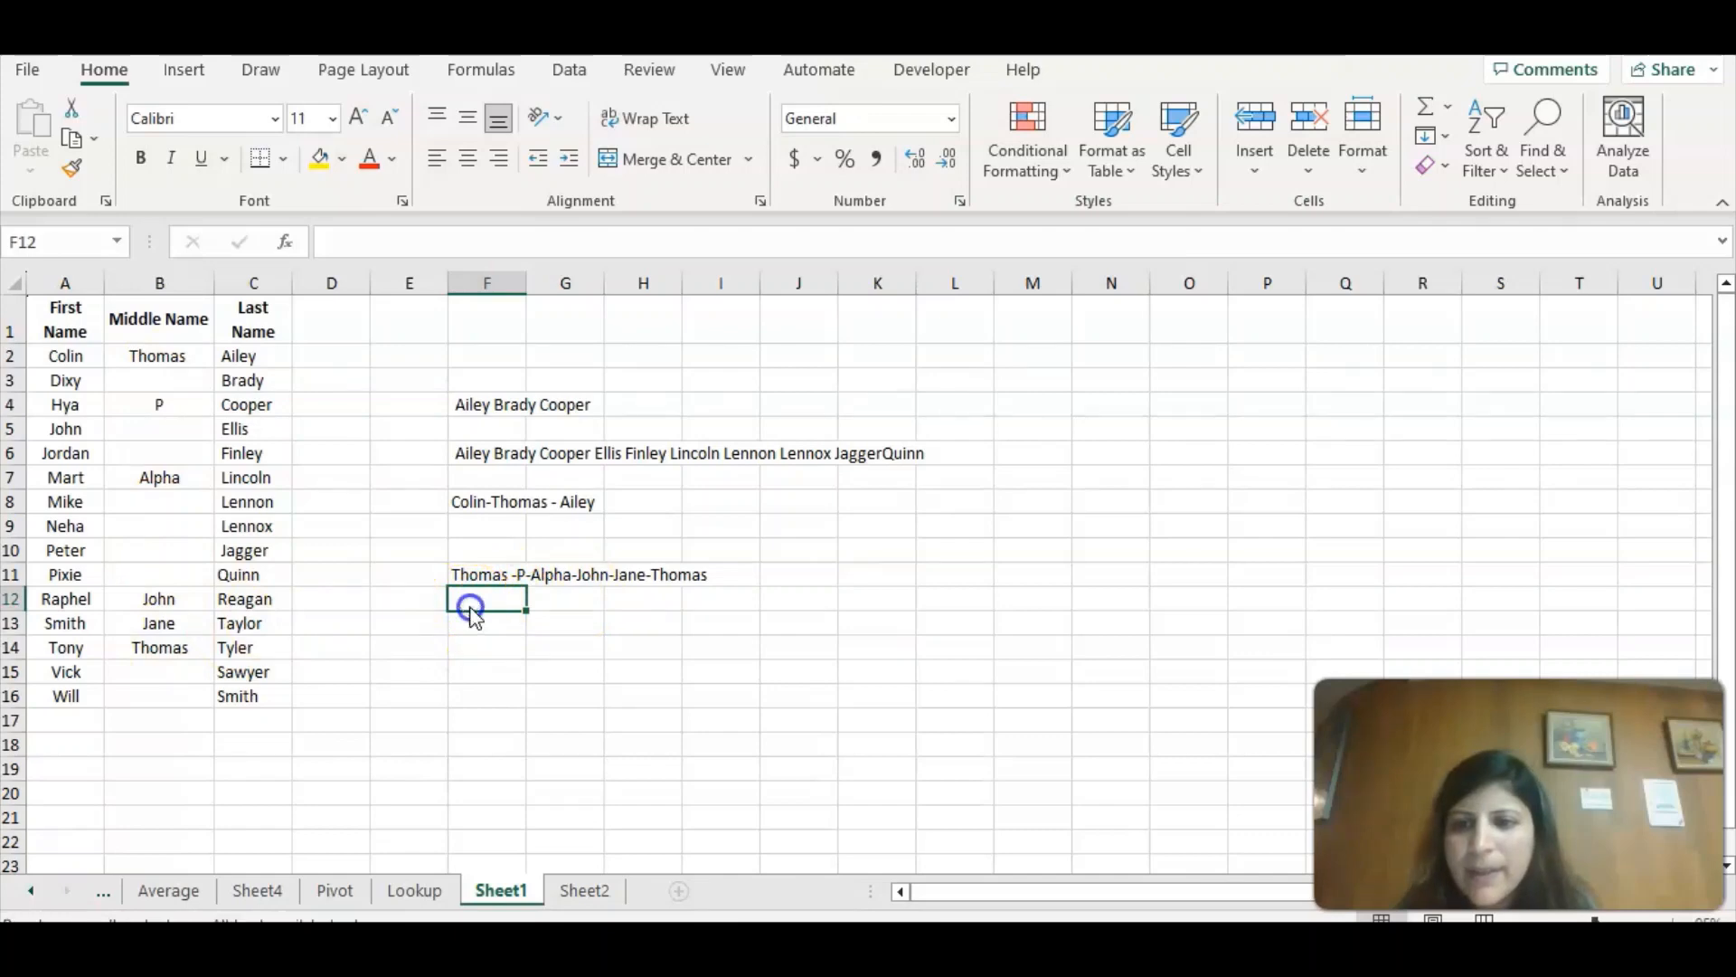
type("=")
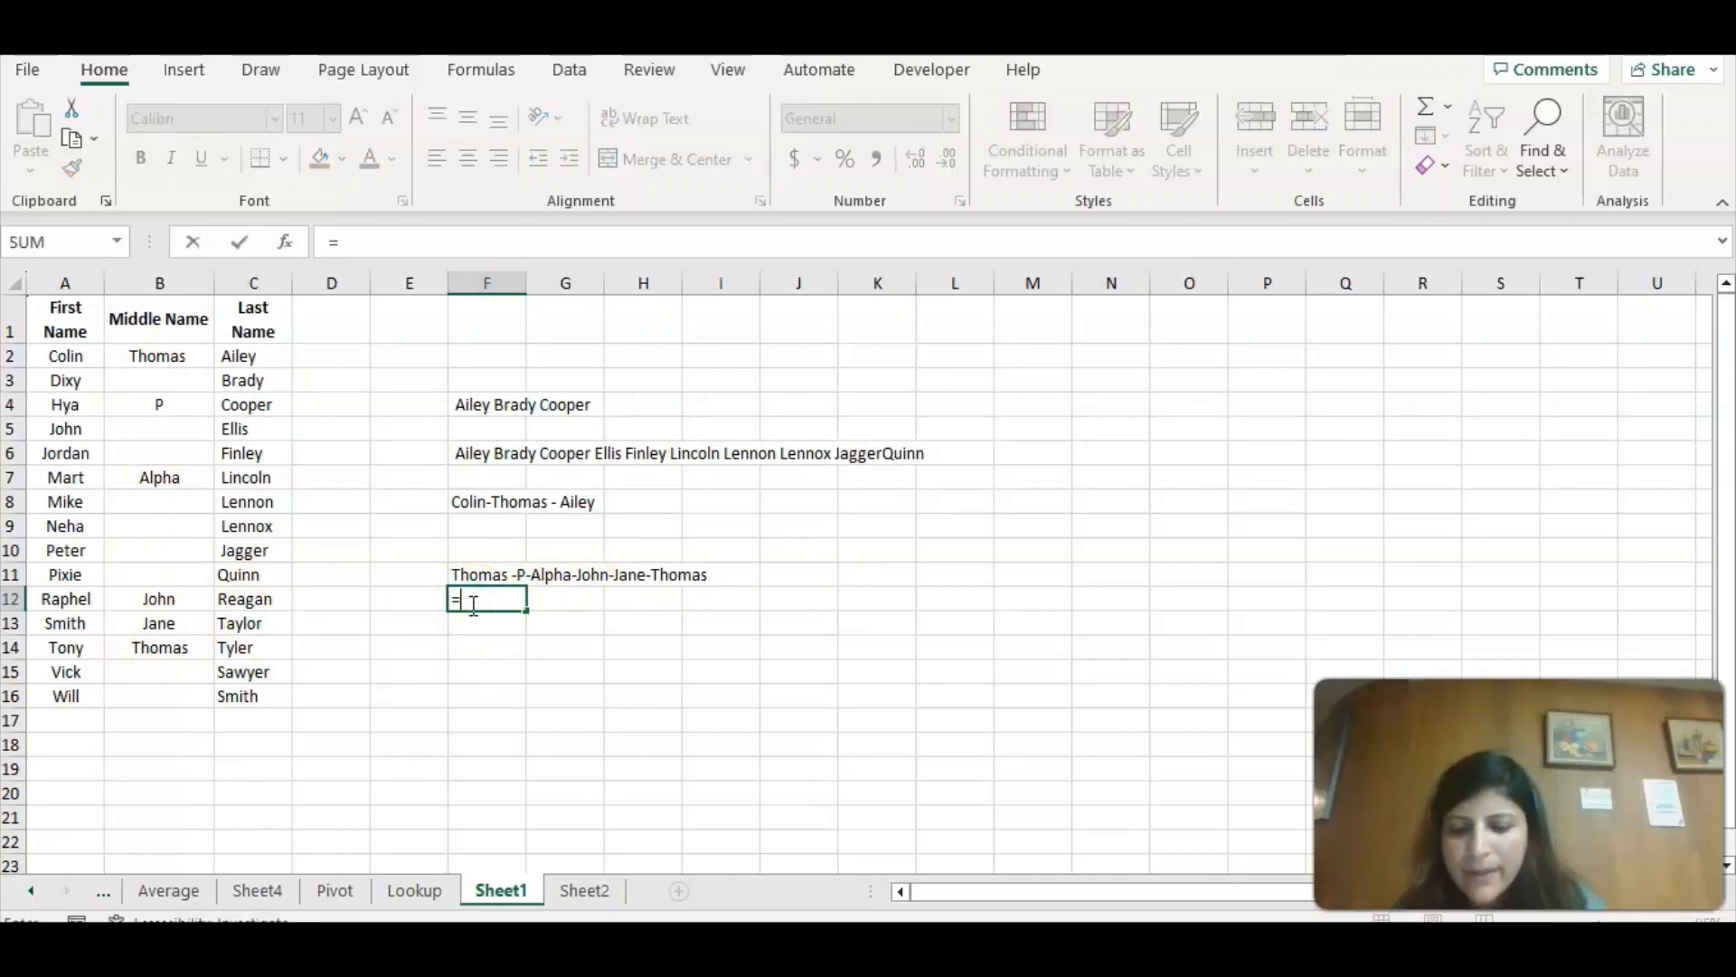
type("te")
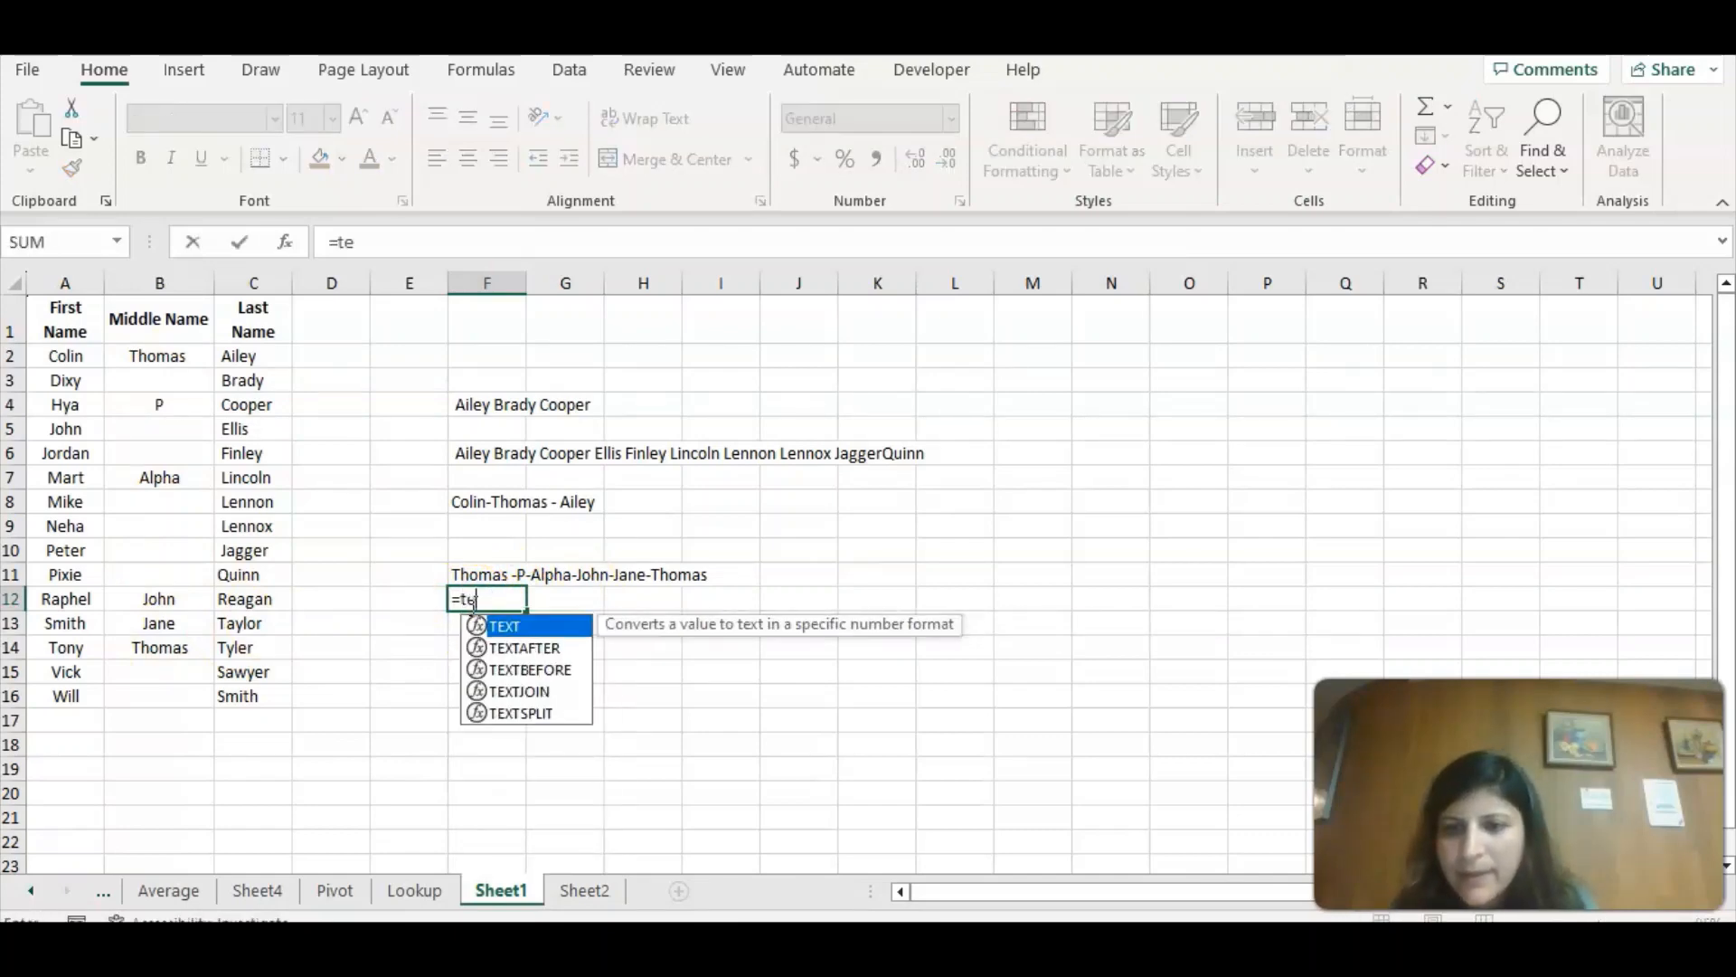
double_click(546, 691)
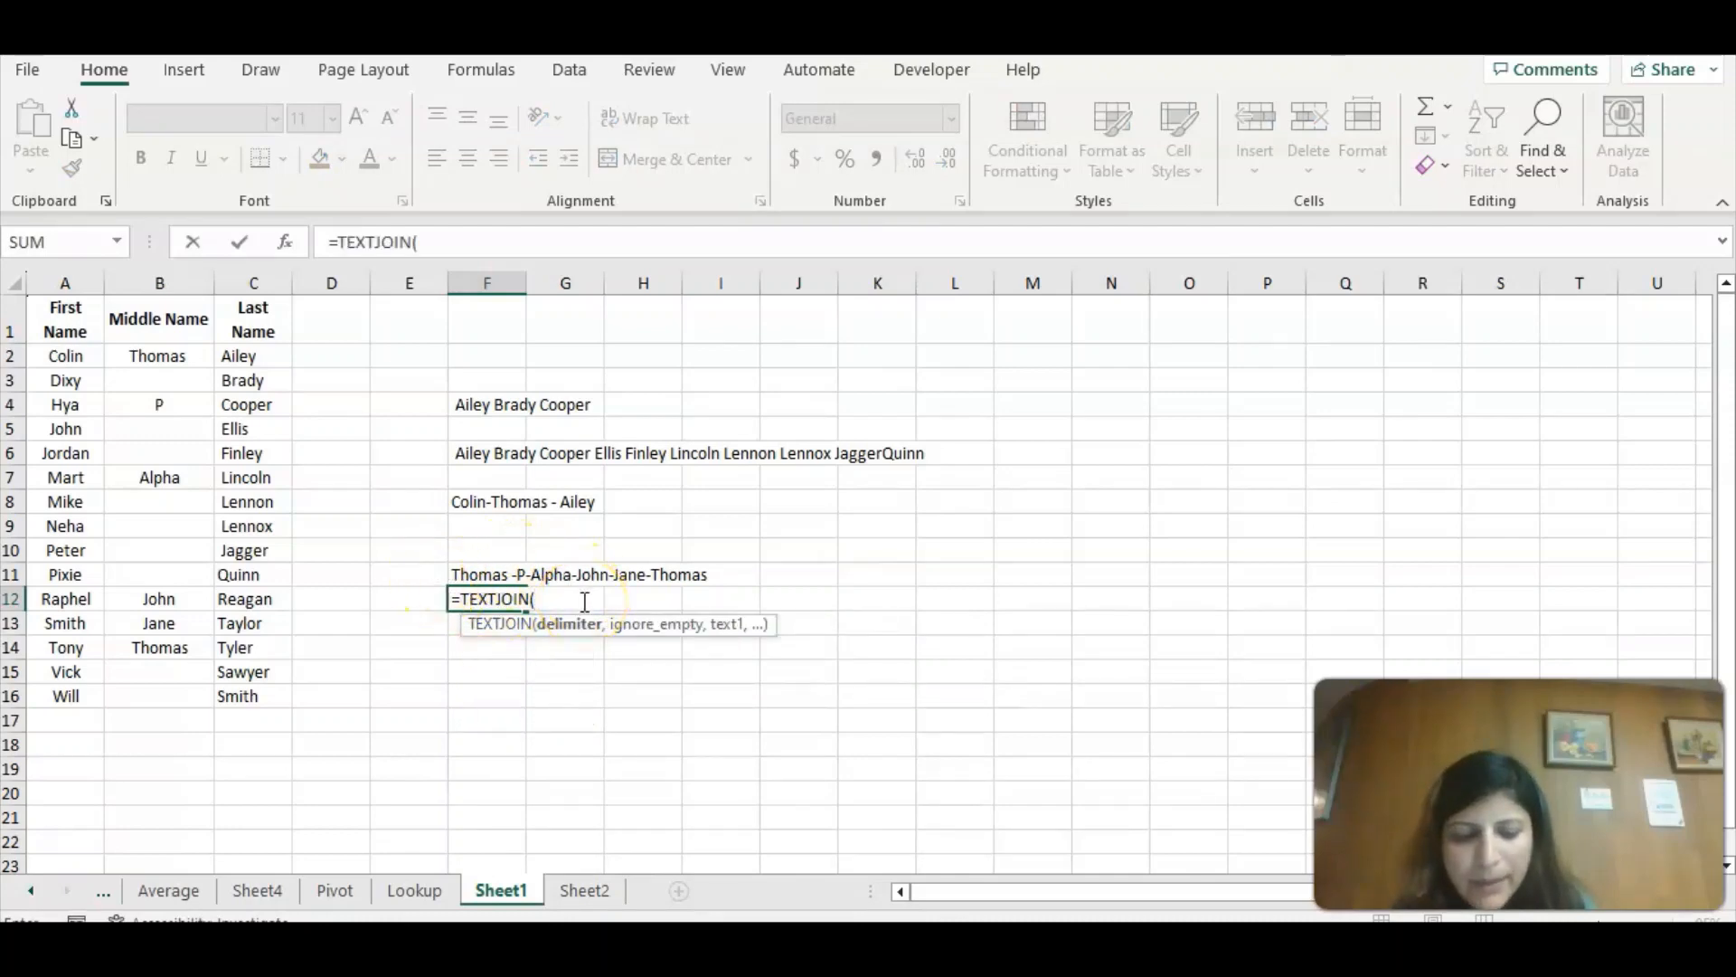
type("\"-")
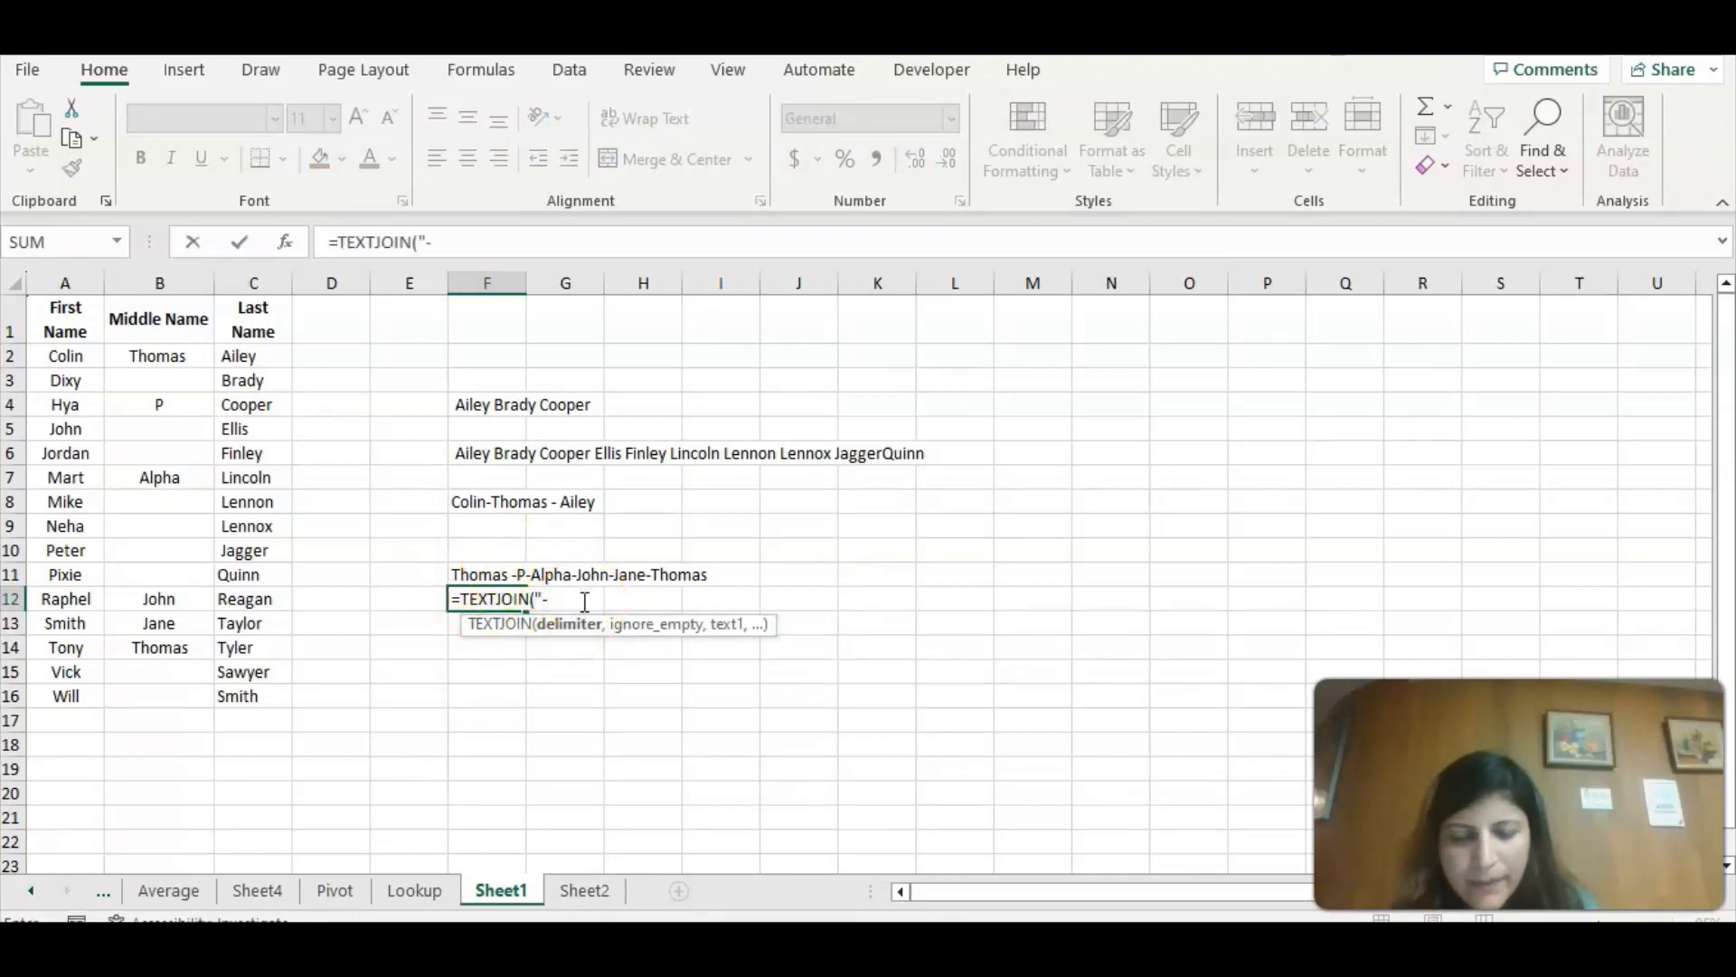
type("\",")
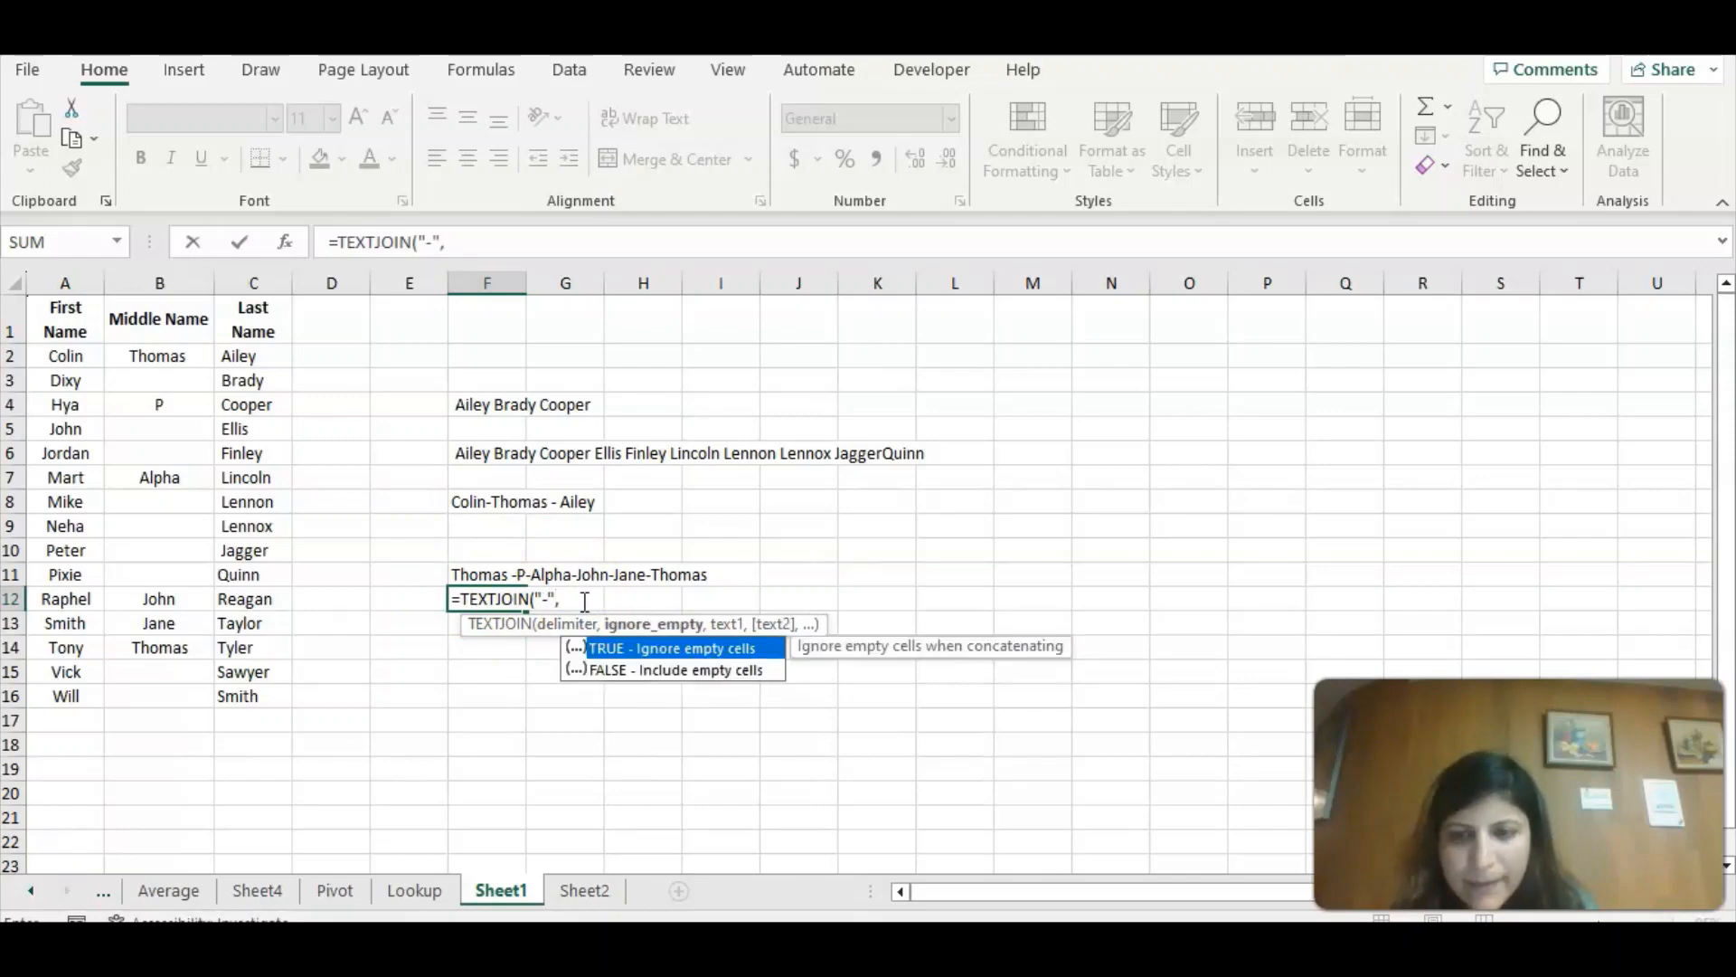
Complete the TEXTJOIN formula in F12 with FALSE to include empty cells and the middle name range B2:B16, then reselect F11.
double_click(666, 672)
type(",")
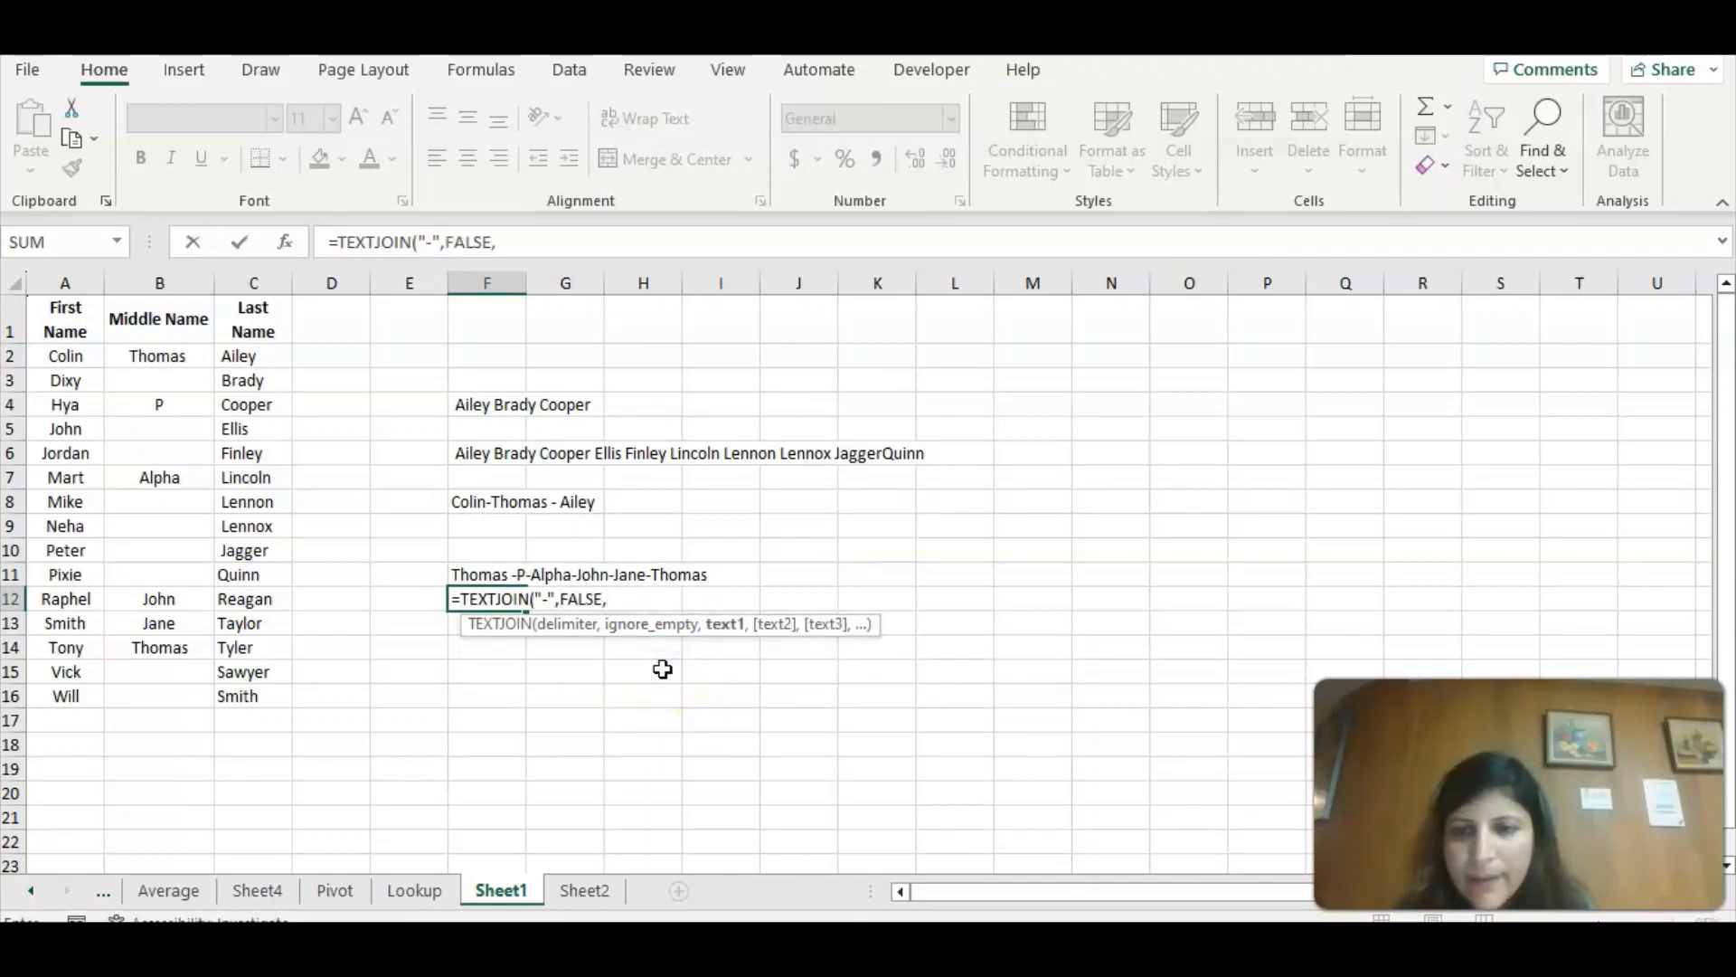
left_click_drag(145, 352, 155, 695)
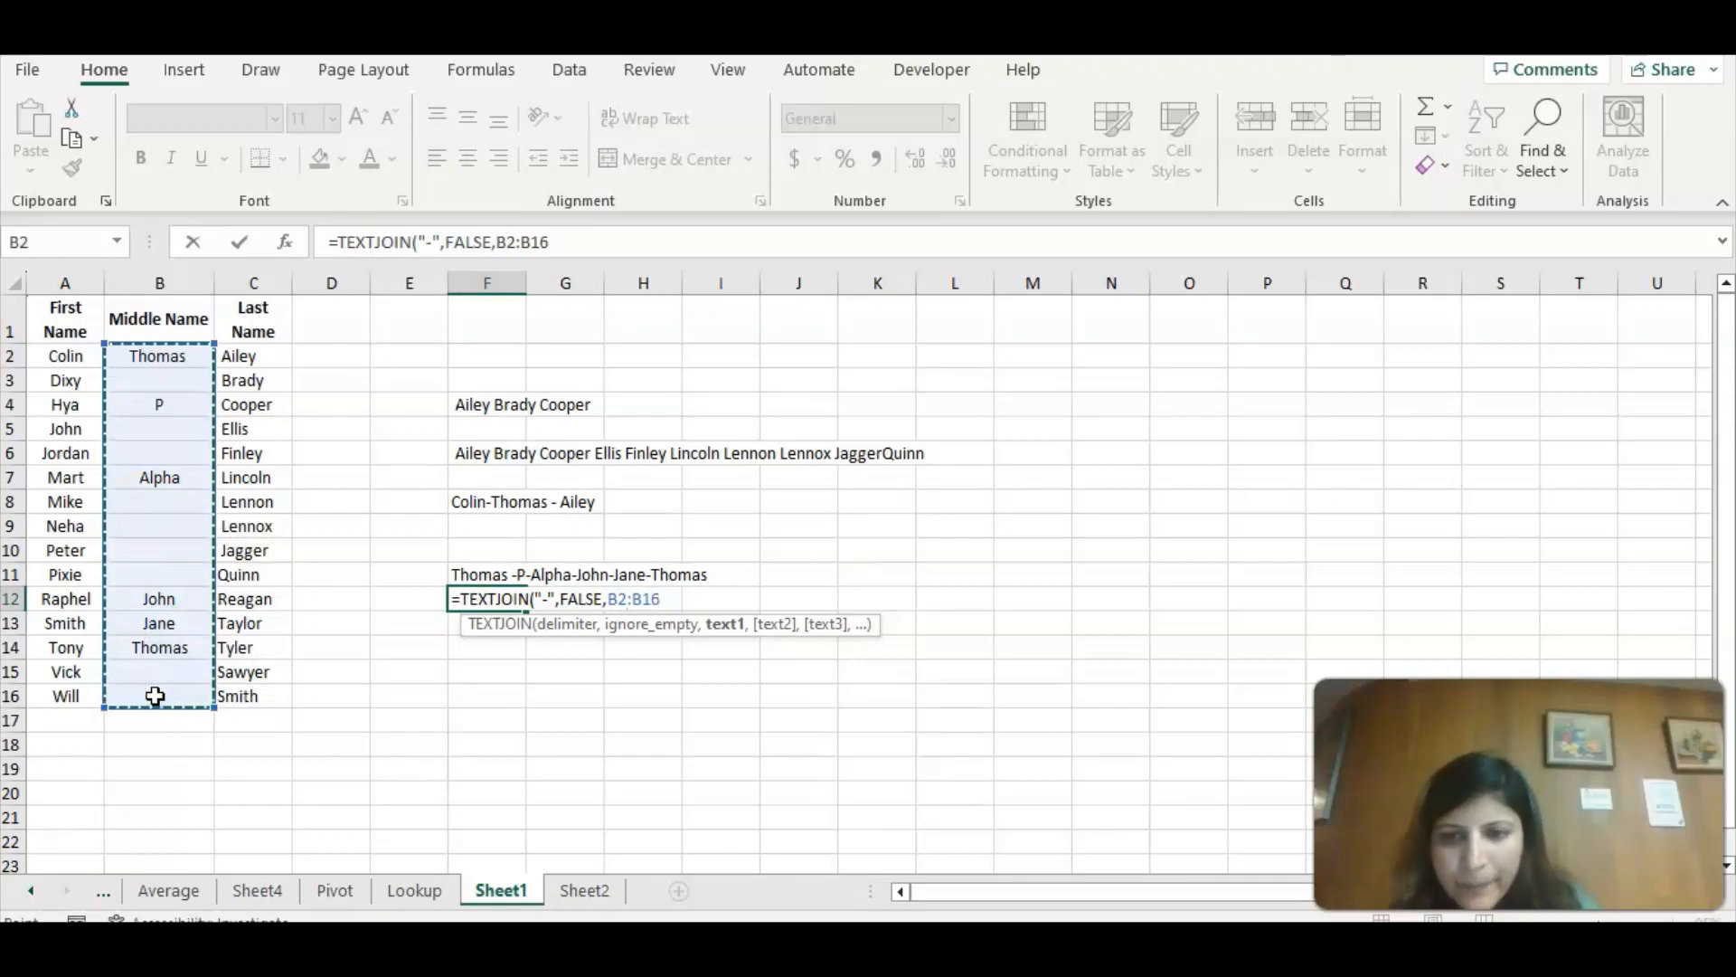
type(")")
key("Return")
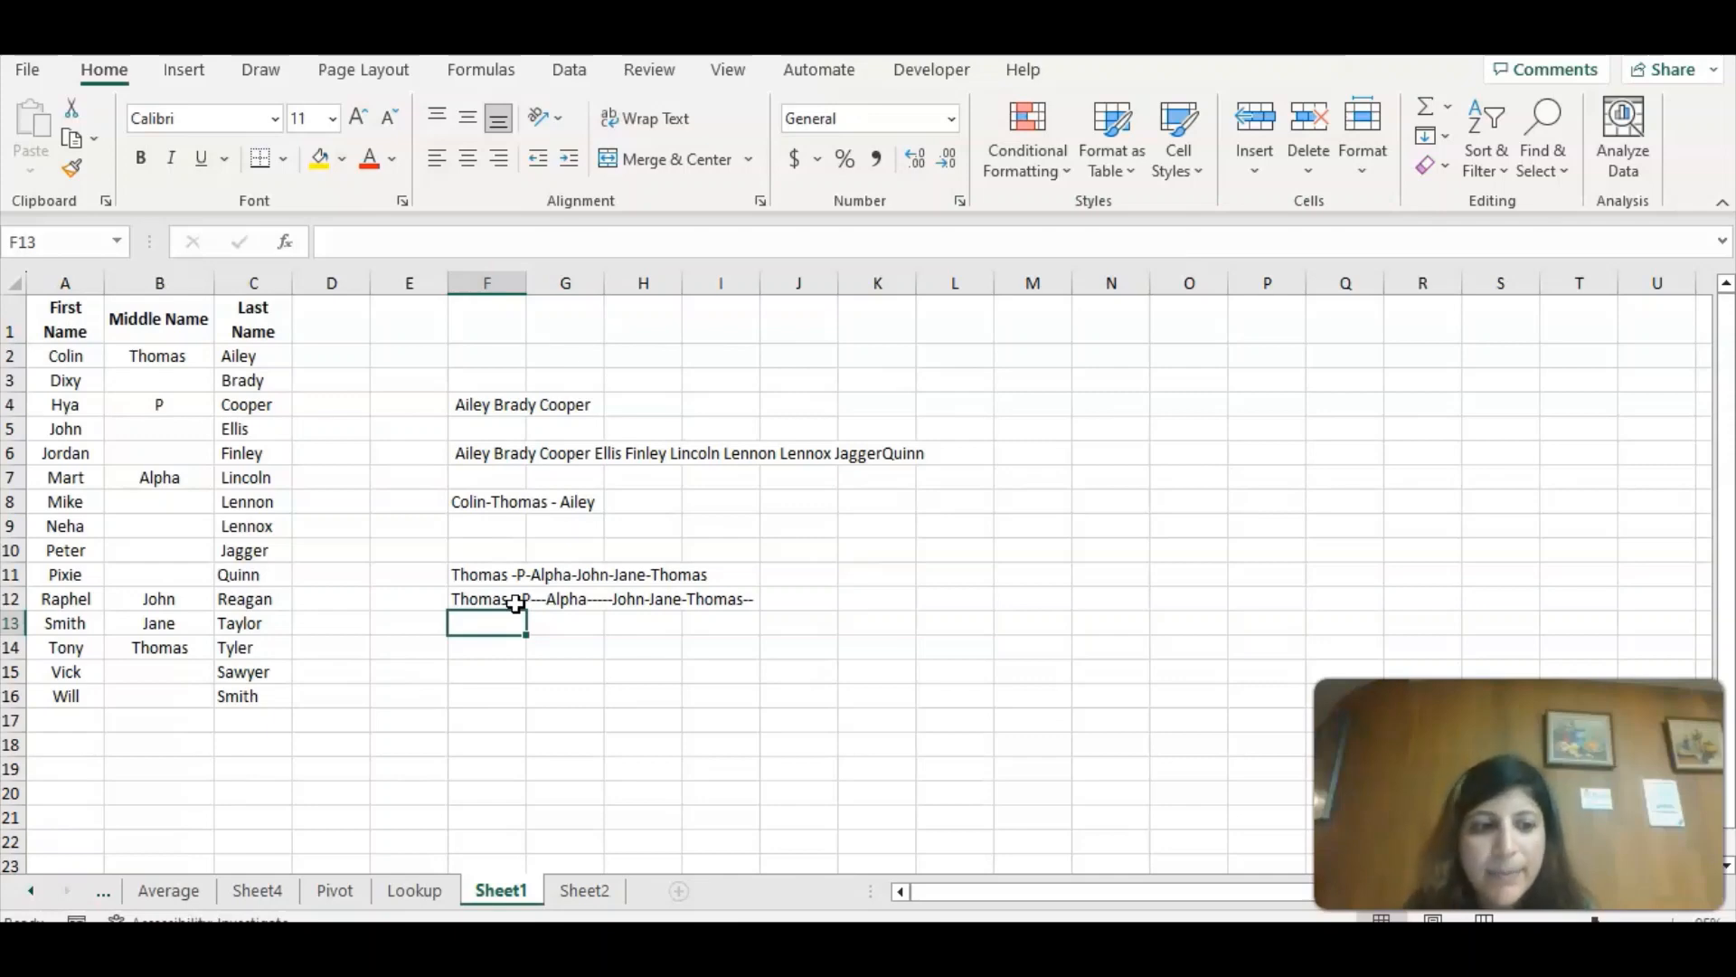
key("Up")
key("Up")
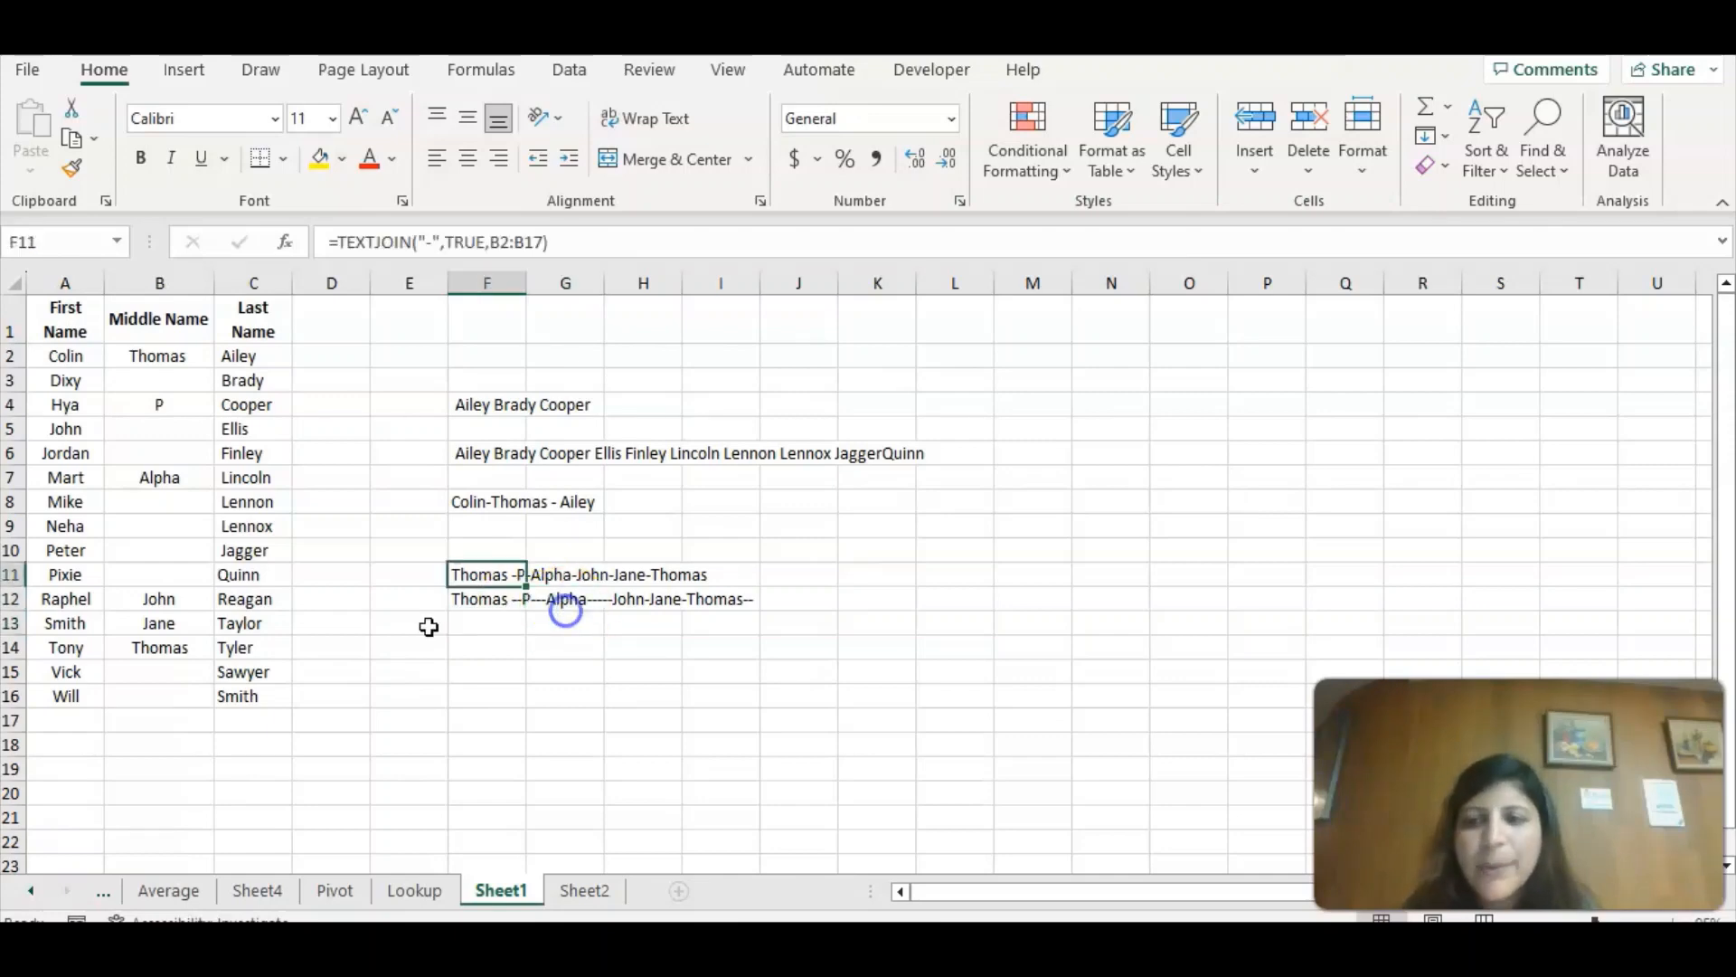